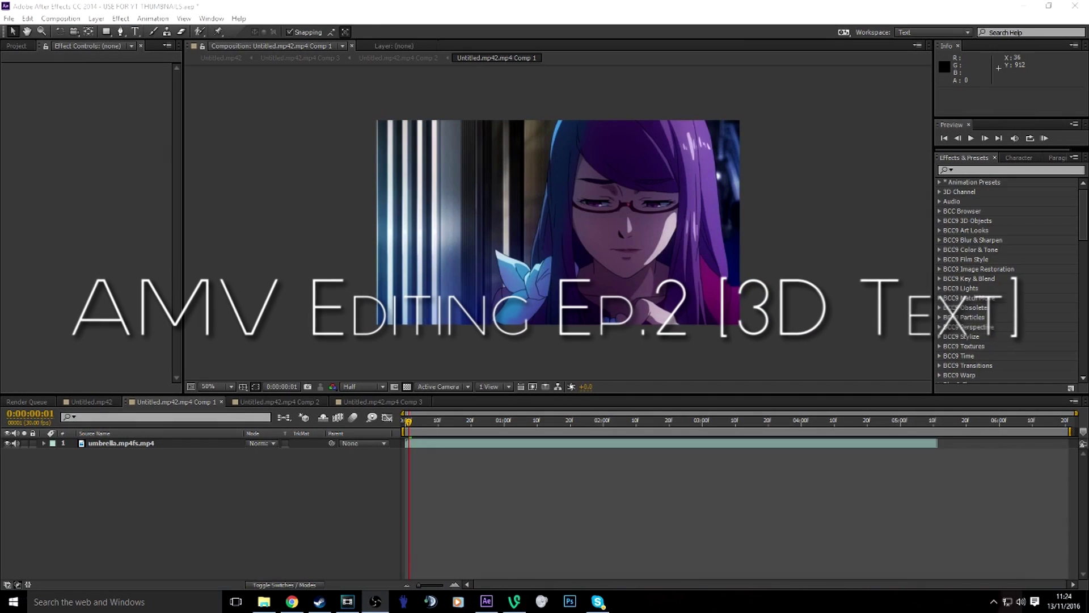
- Create a black 1280×720 solid named Black Solid 2 above the umbrella clip
right_click(168, 349)
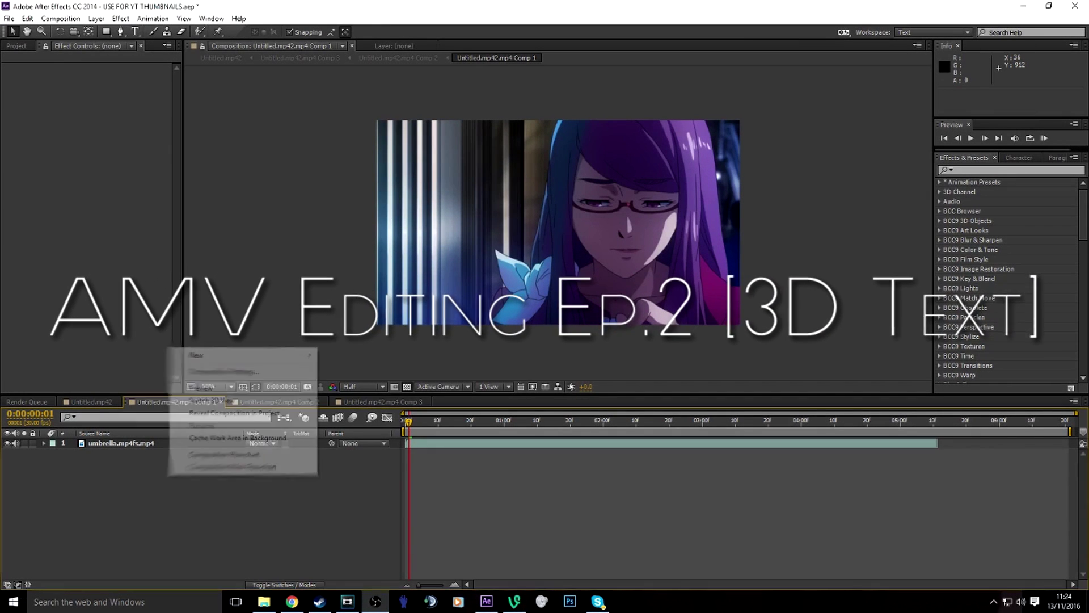
mouse_move(227, 355)
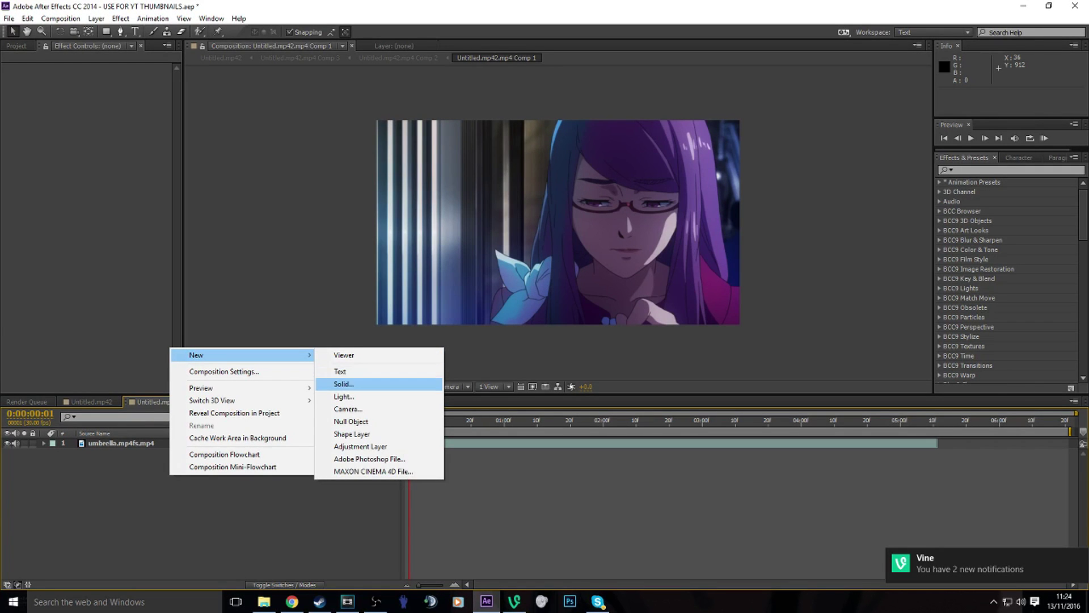
left_click(343, 383)
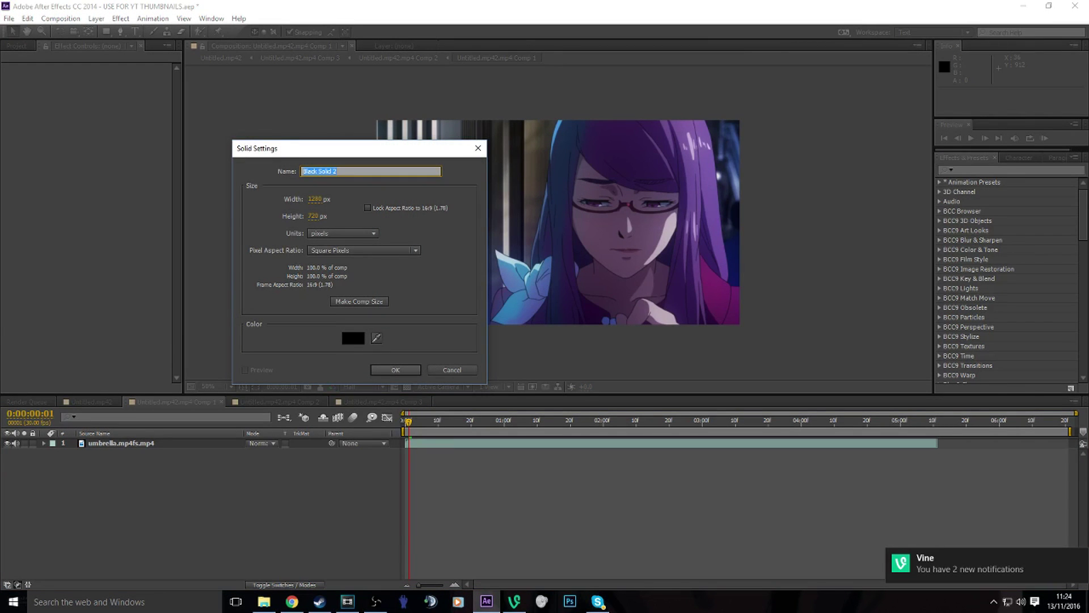
key("Return")
- Create a white text layer reading 'PENTAP', then drag Black Solid 2 above it
right_click(183, 397)
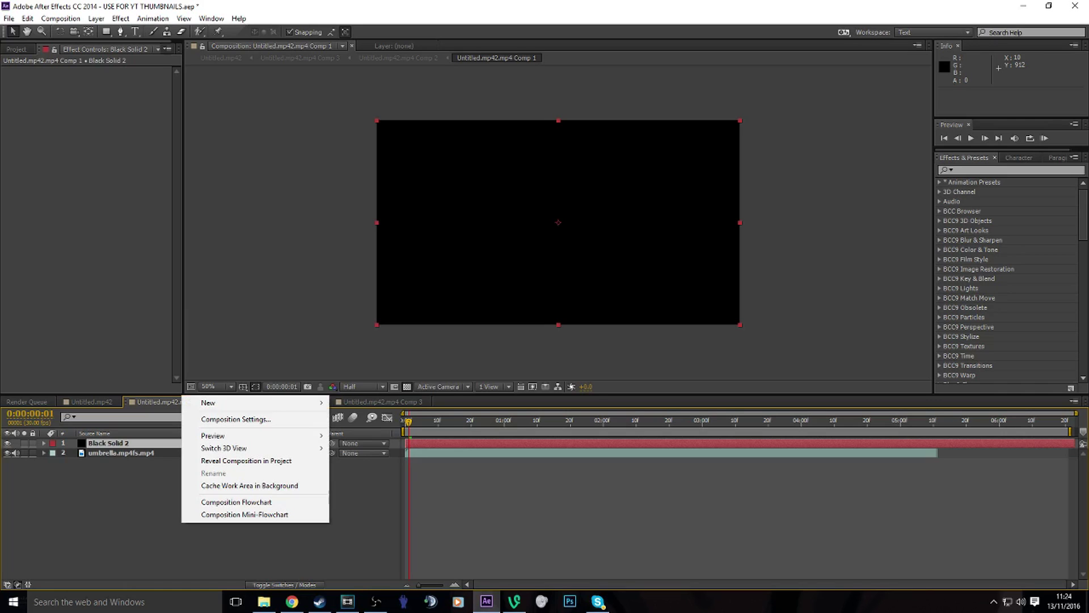
mouse_move(208, 402)
left_click(363, 419)
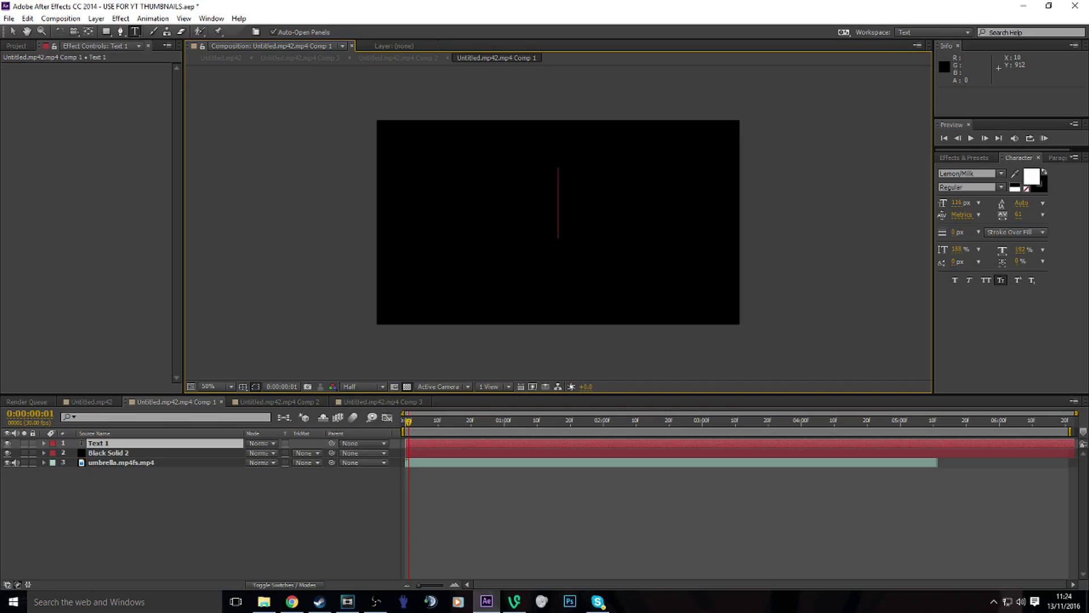
type("Pentapo")
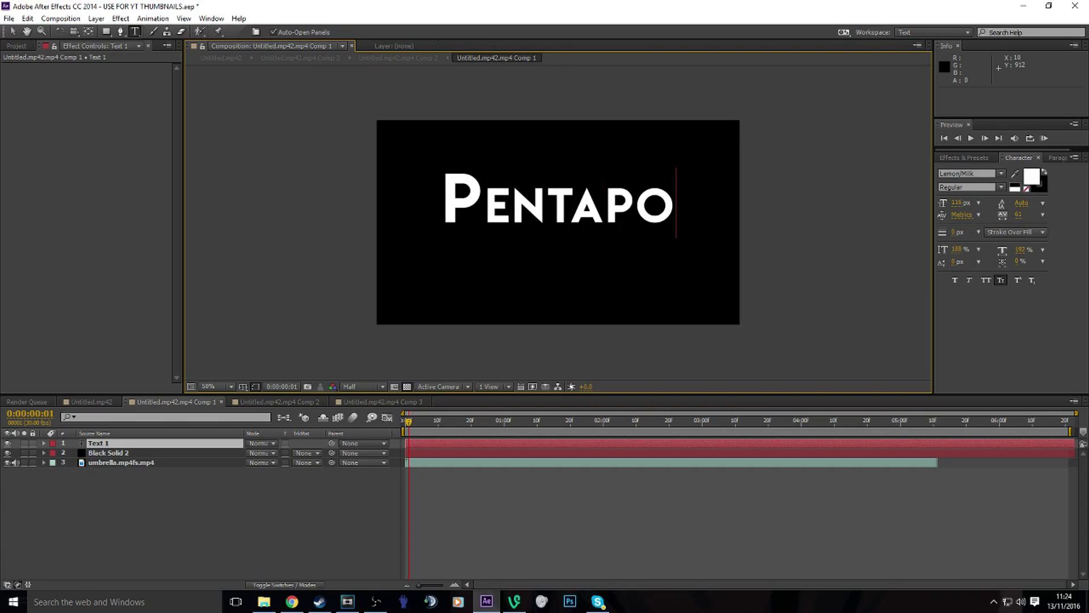
key("BackSpace")
key("BackSpace")
key("BackSpace")
key("BackSpace")
key("BackSpace")
key("BackSpace")
key("BackSpace")
type("PE")
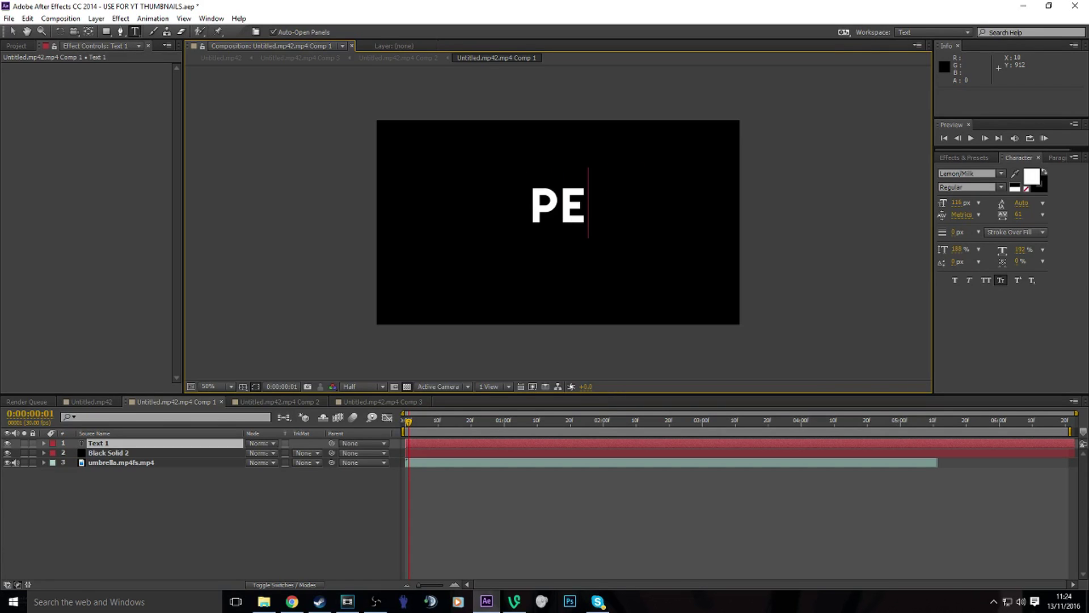
type("NTAP")
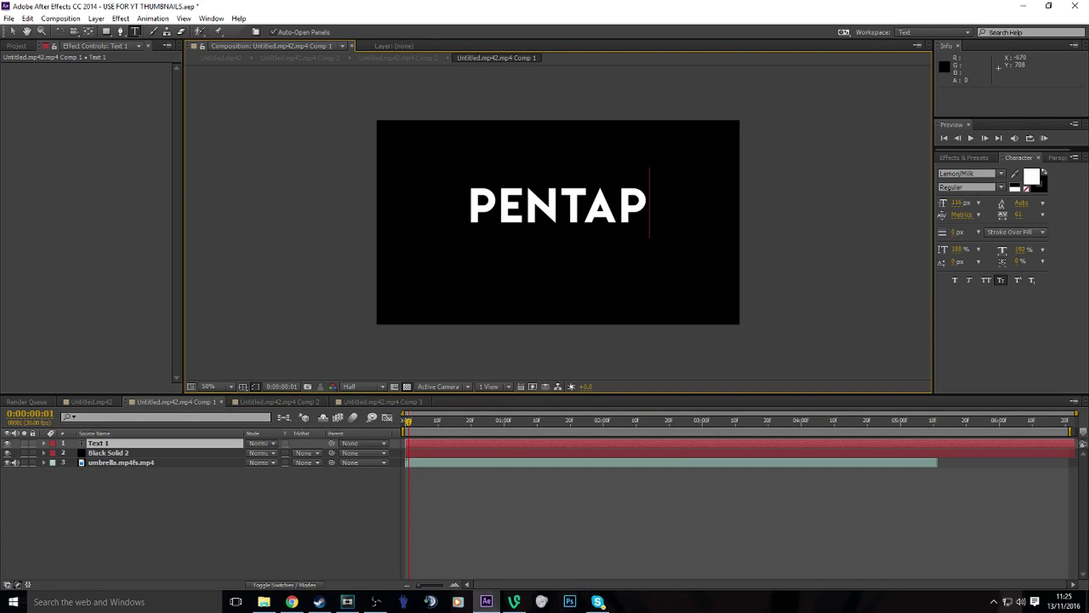
left_click(12, 32)
left_click_drag(108, 452, 114, 444)
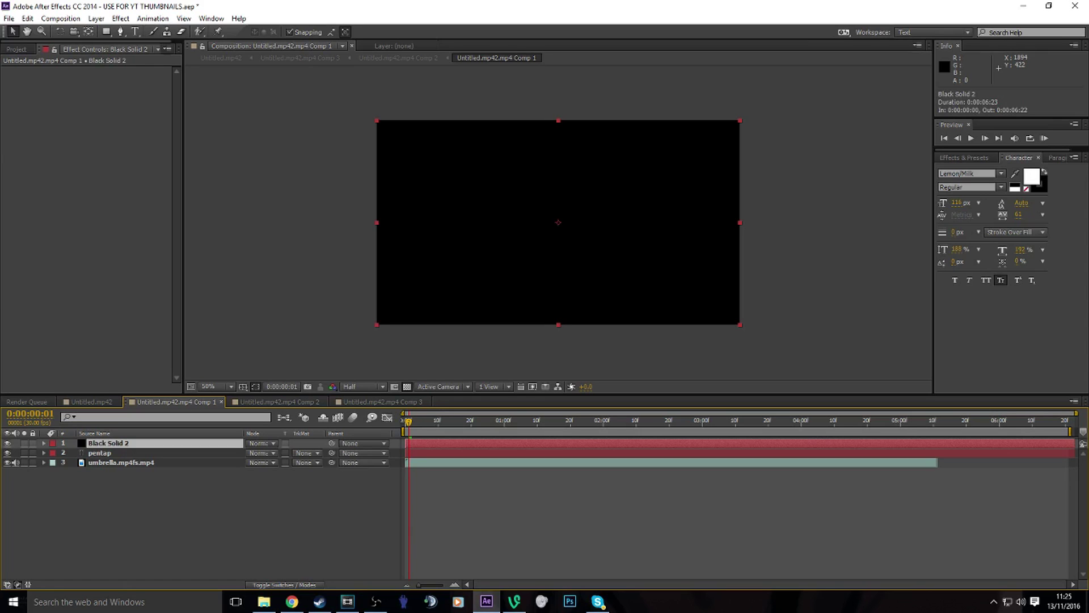
- Apply the Video Copilot Element effect to Black Solid 2
key("ctrl+5")
left_click(153, 19)
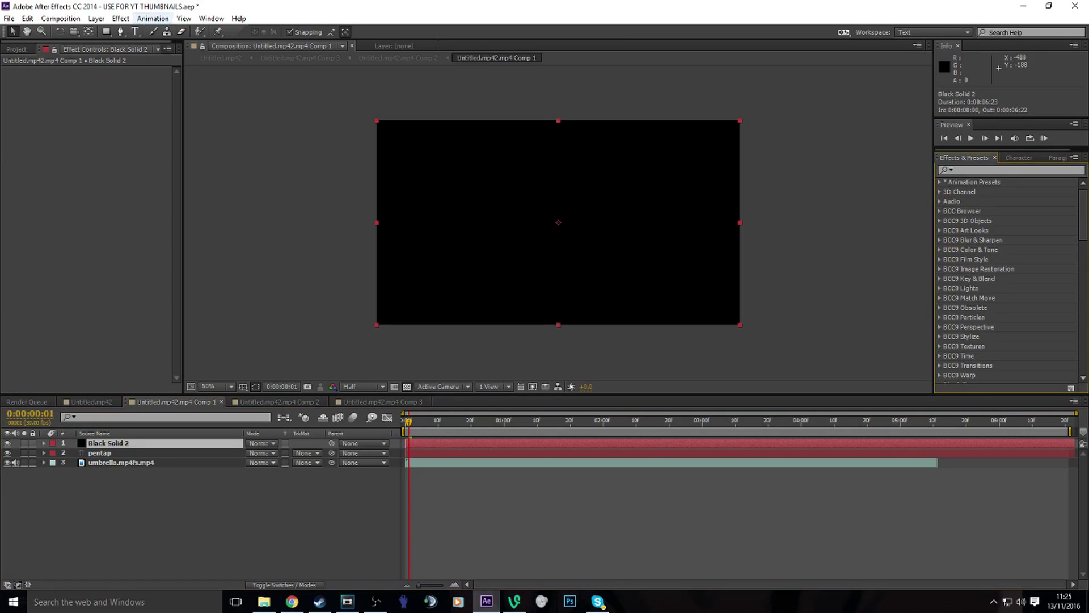
key("Escape")
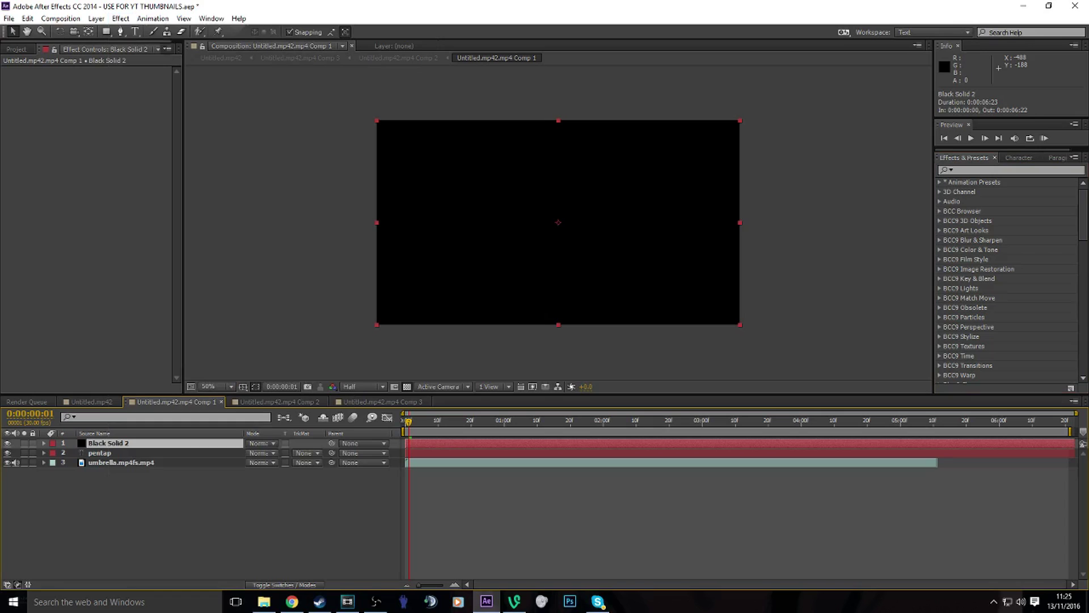
left_click(121, 19)
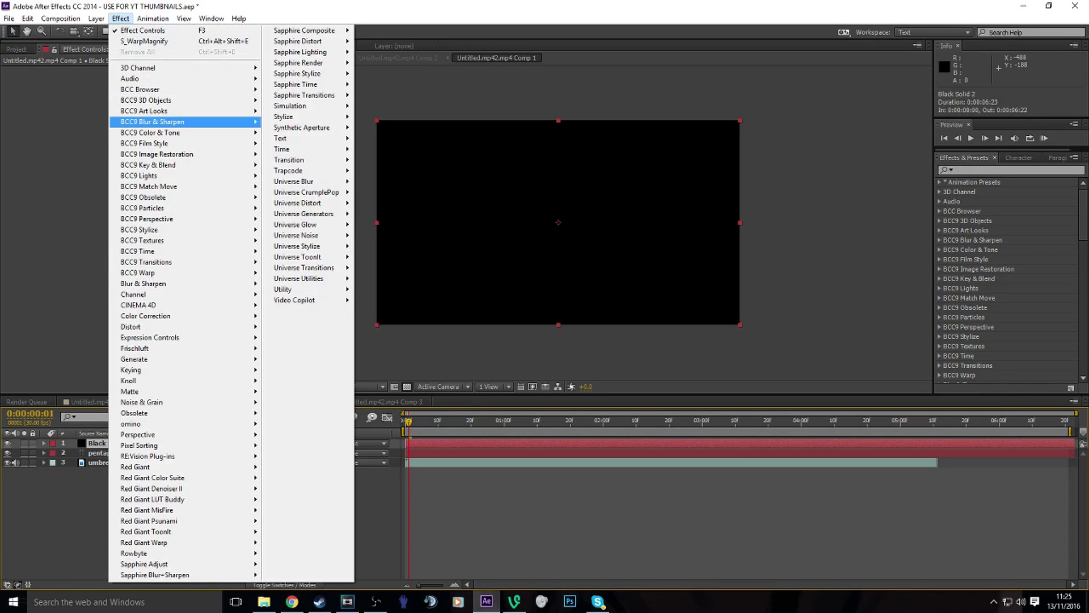
mouse_move(307, 300)
left_click(384, 300)
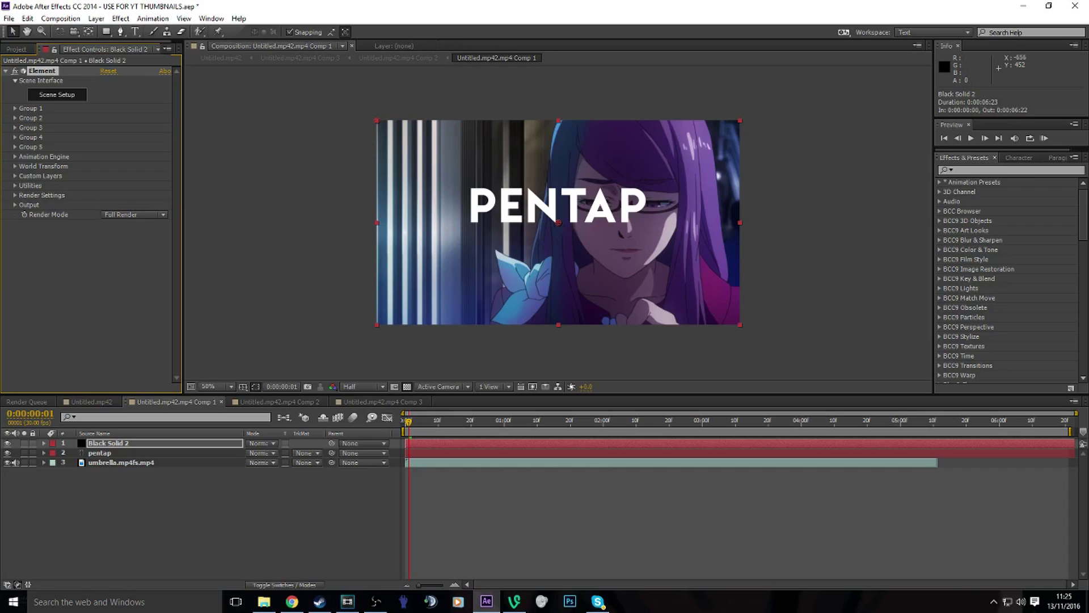
- Under Custom Layers > Custom Text and Masks, set Path Layer 1 to the pentap layer
left_click(16, 176)
left_click(24, 186)
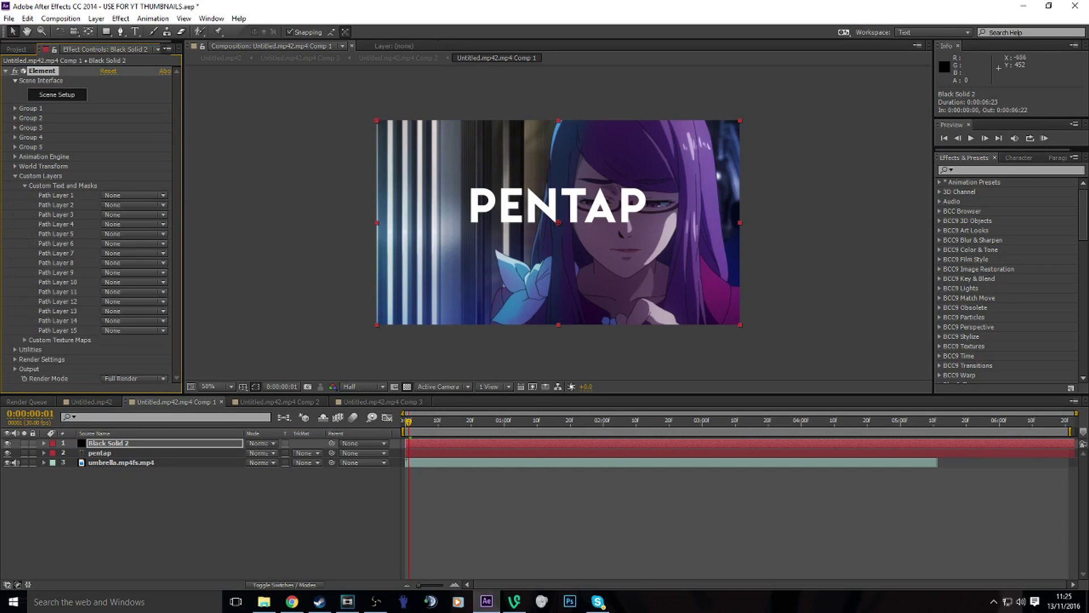
left_click(133, 195)
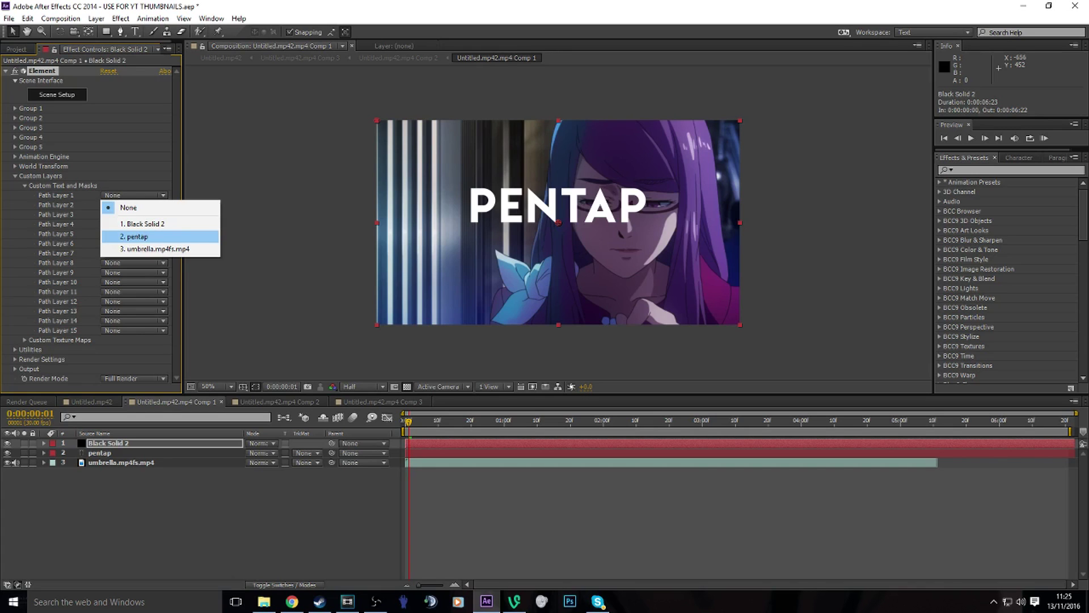
left_click(136, 236)
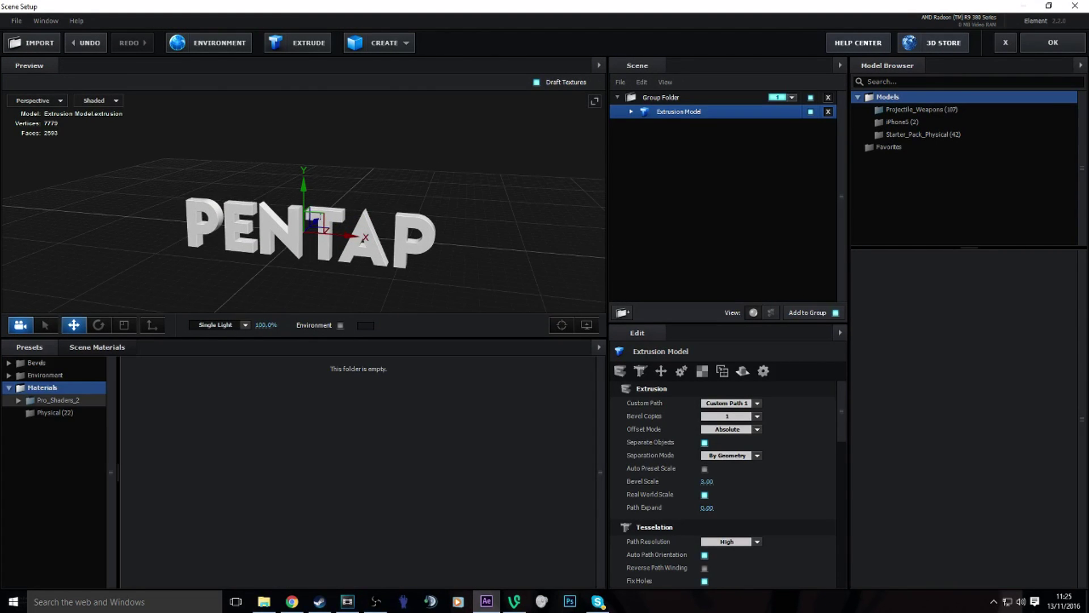
- Apply the Pro_Shaders_2 Metal preset metal_bronze_raw to PENTAP and open its settings from Scene Materials
double_click(56, 400)
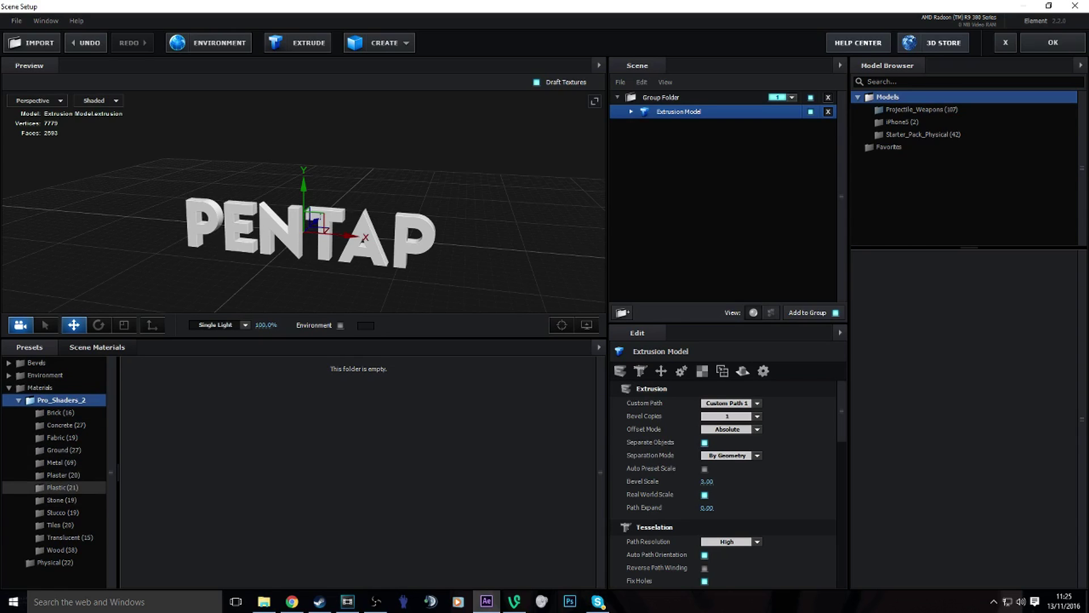
left_click(63, 462)
scroll(328, 454, "down", 1)
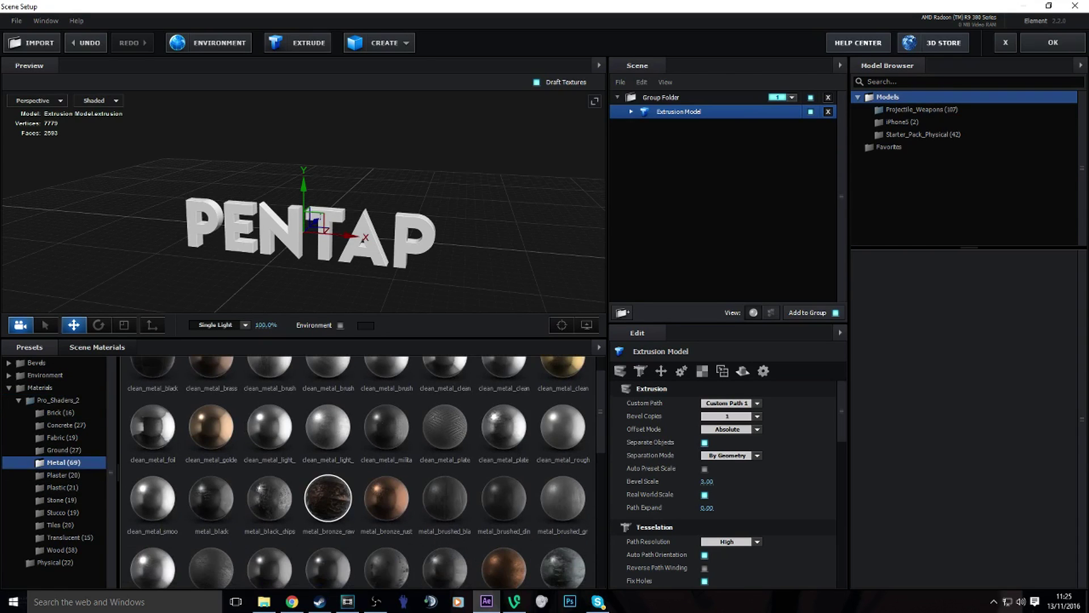
left_click(328, 426)
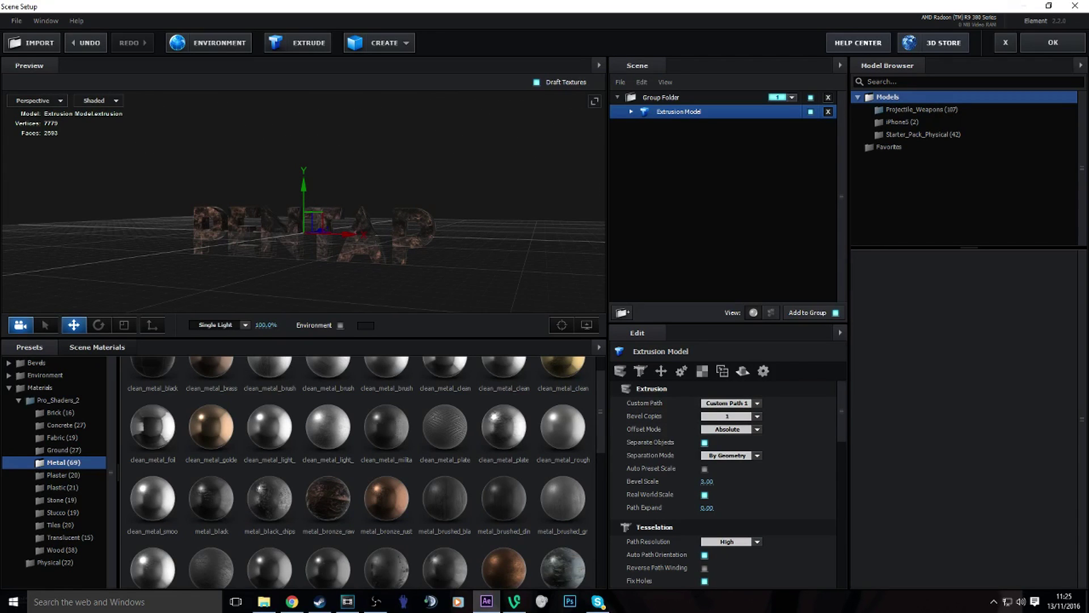
left_click(97, 346)
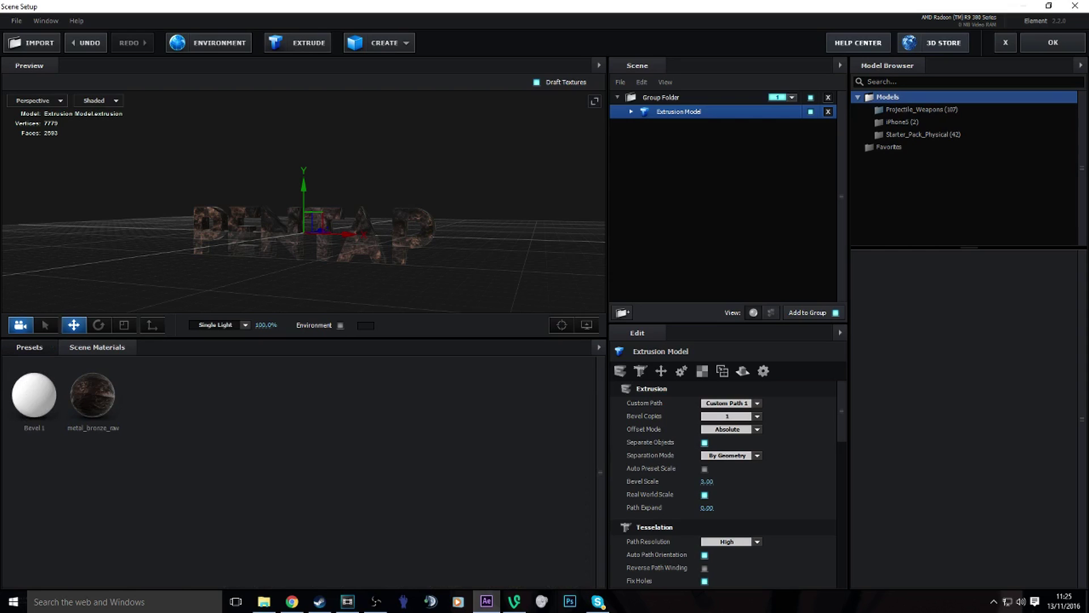
left_click(93, 394)
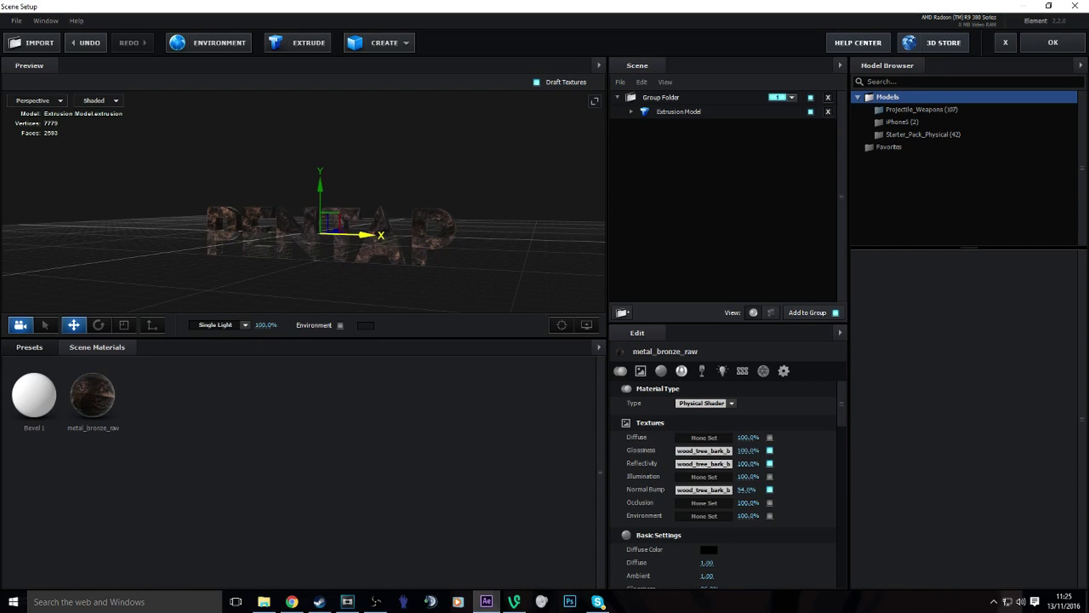
- Load 545898.jpg from G:\A IMPORTANT FOLDER\THE GOOD NEBULA as the Reflectivity texture
key("ctrl+z")
left_click(704, 463)
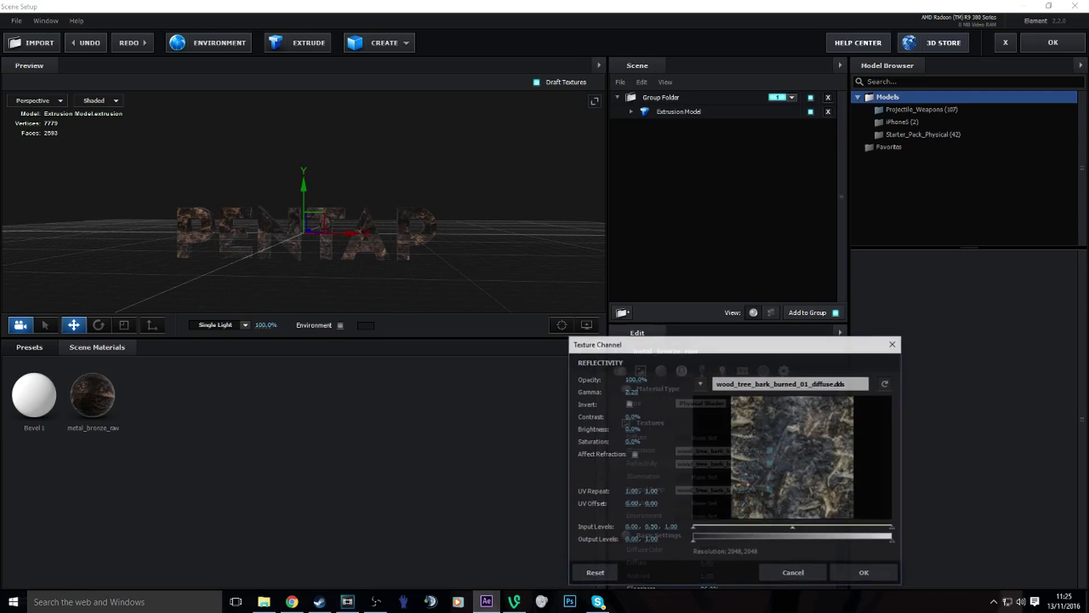
left_click(790, 383)
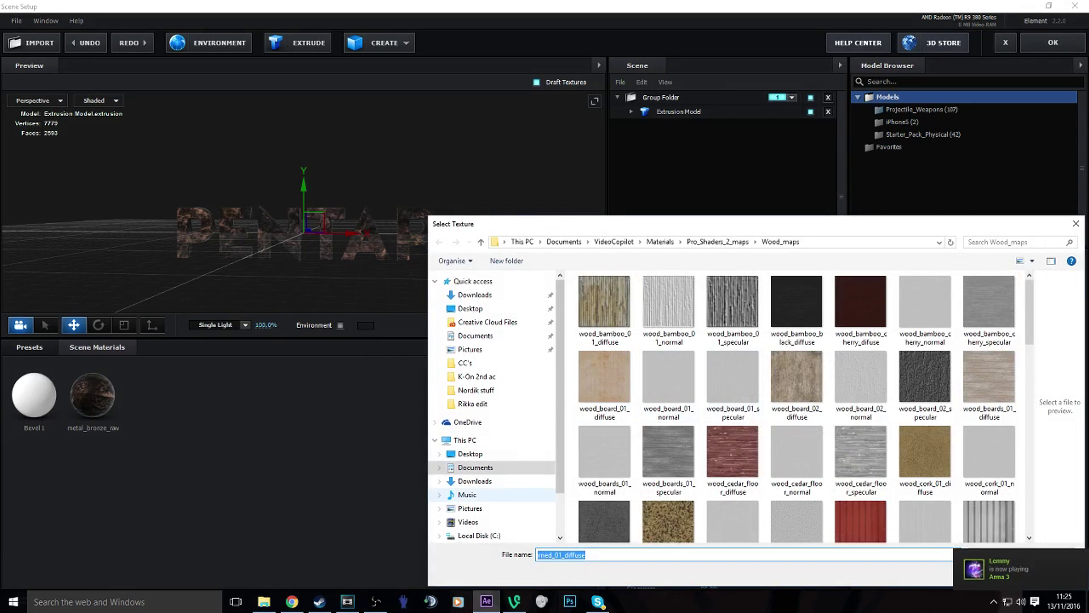
scroll(494, 482, "down", 1)
left_click(478, 517)
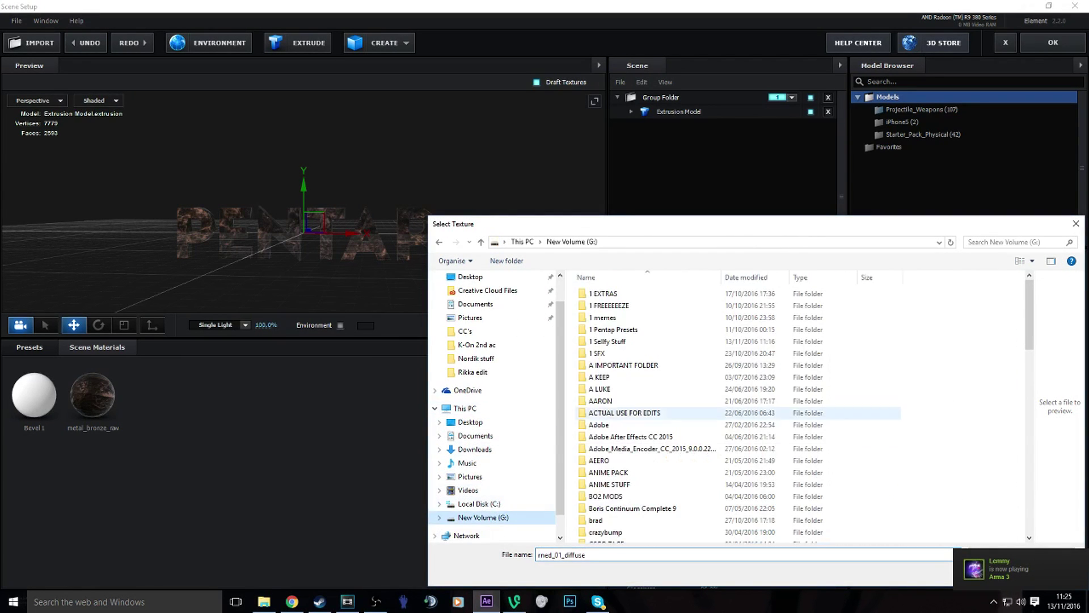
double_click(624, 365)
scroll(624, 477, "down", 3)
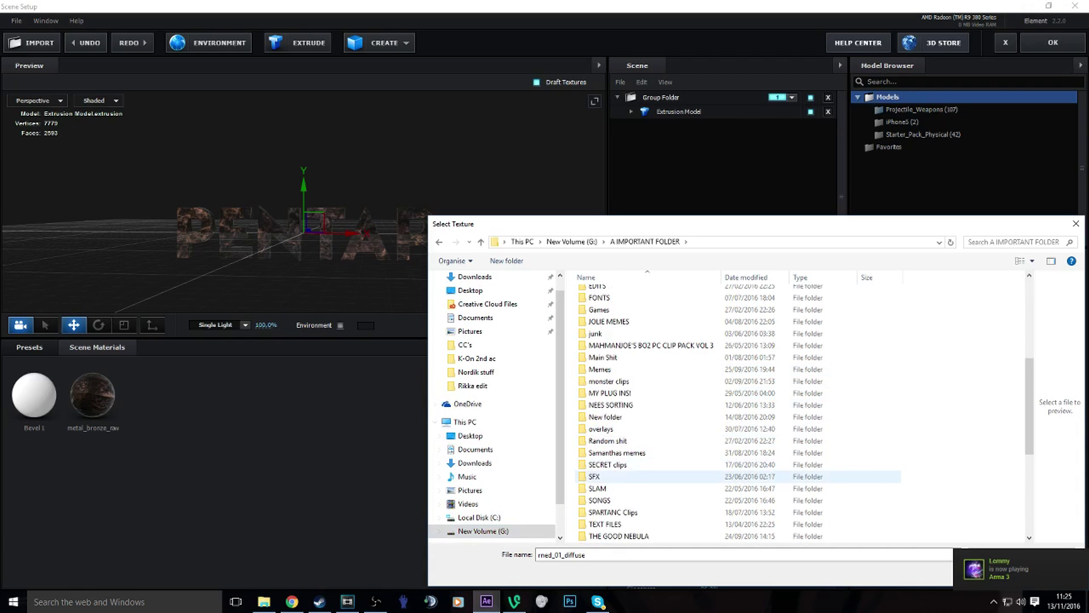
scroll(624, 477, "down", 3)
double_click(619, 433)
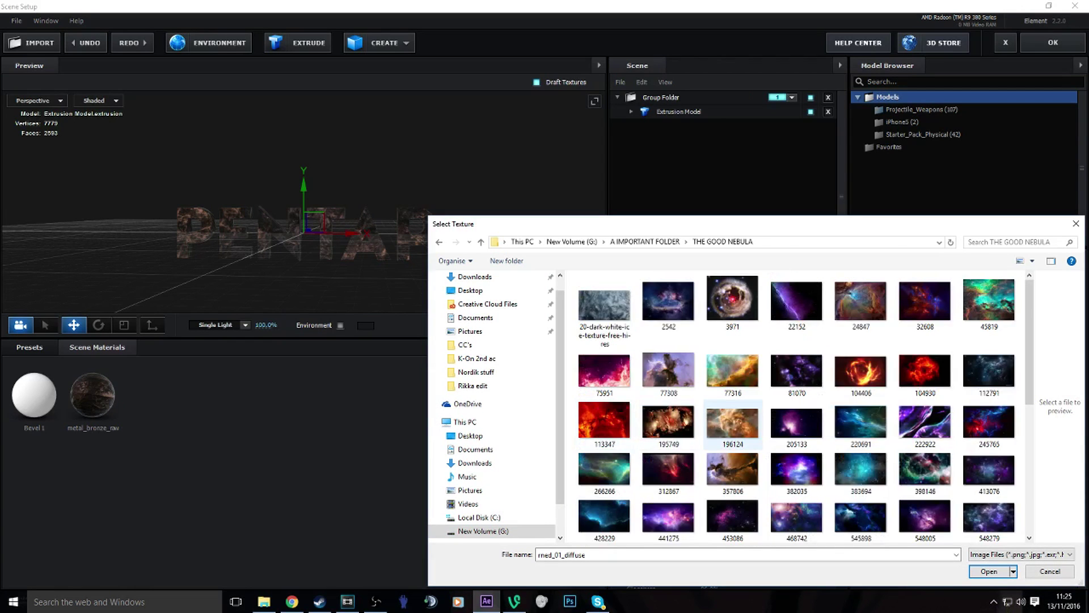
scroll(704, 448, "down", 5)
scroll(680, 454, "up", 5)
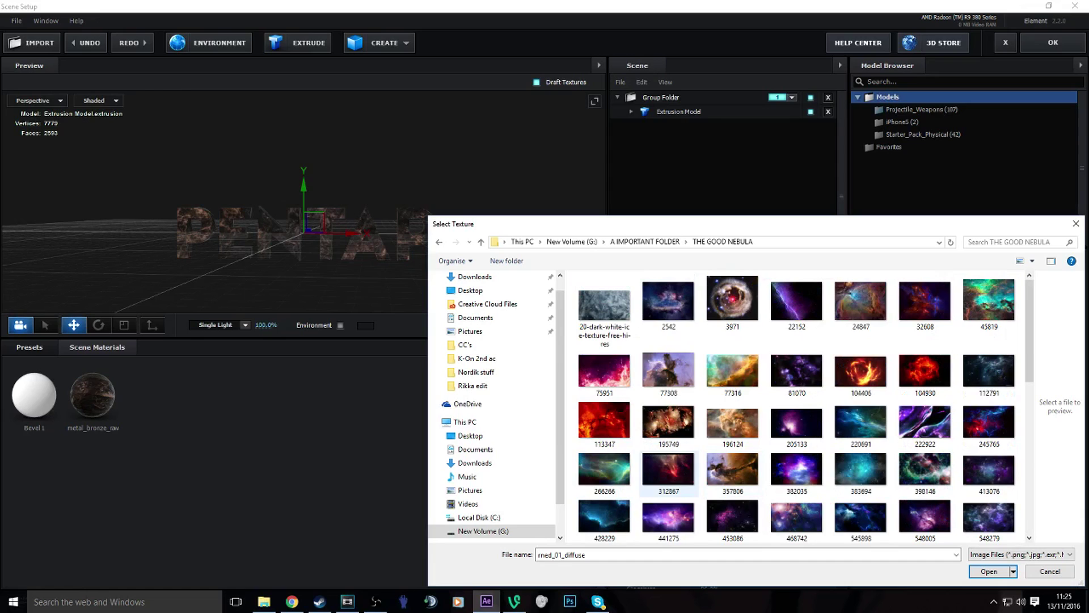
left_click(861, 520)
left_click(989, 571)
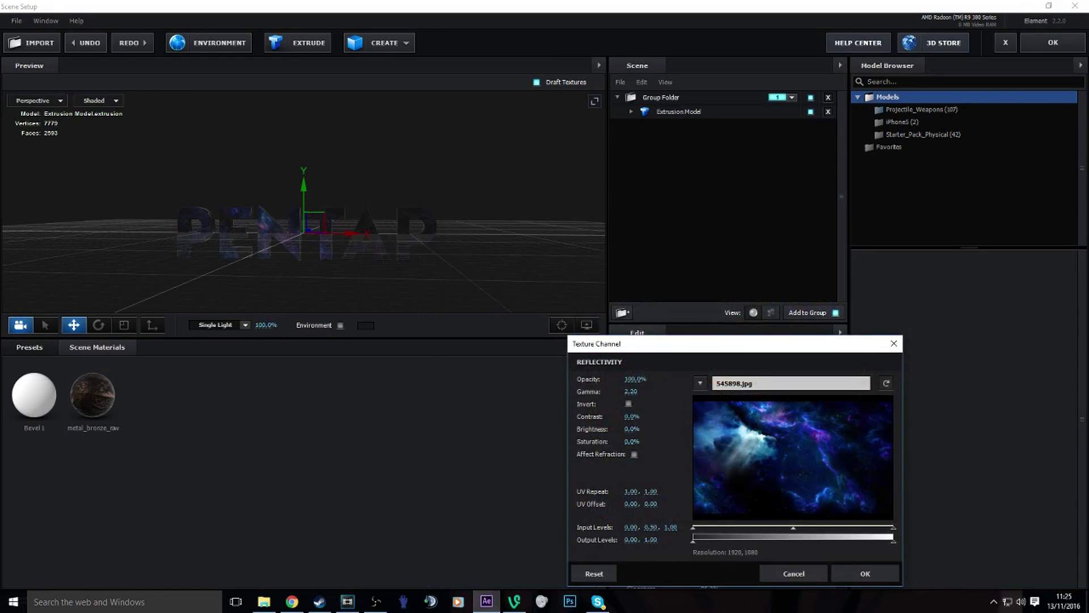
left_click(866, 573)
- Set Reflectivity Color to white FFFFFF and orbit the preview around the textured PENTAP
scroll(726, 483, "down", 3)
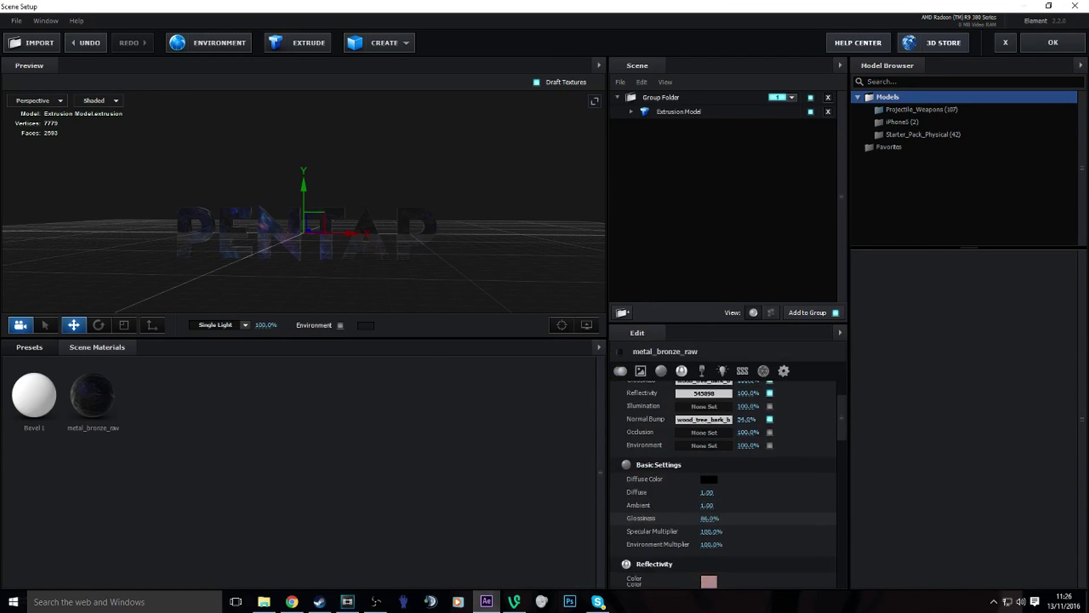
left_click(709, 531)
left_click(610, 438)
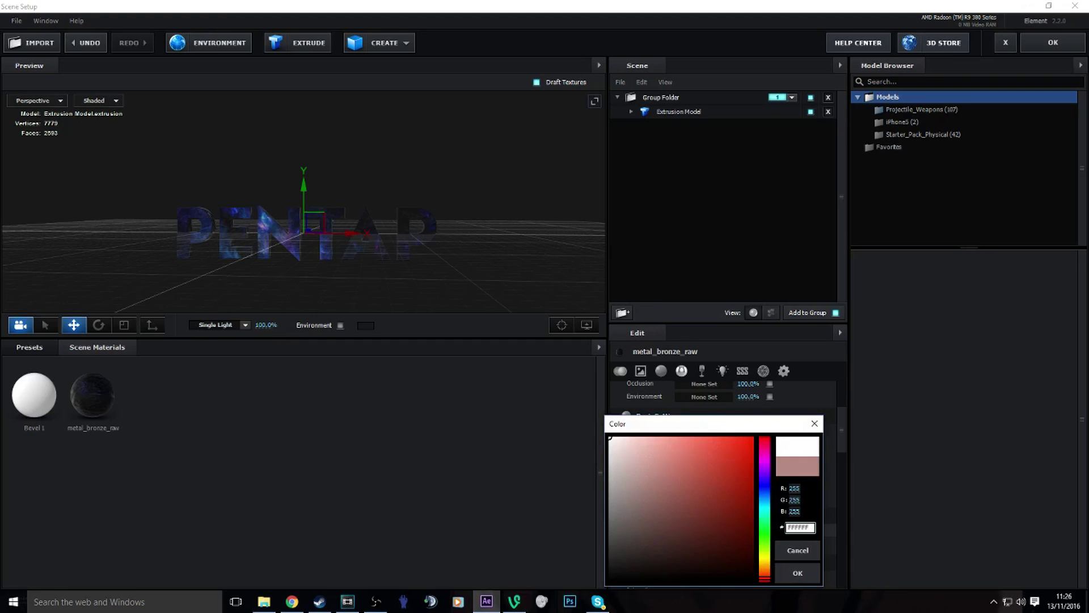
left_click(798, 573)
left_click_drag(363, 233, 355, 233)
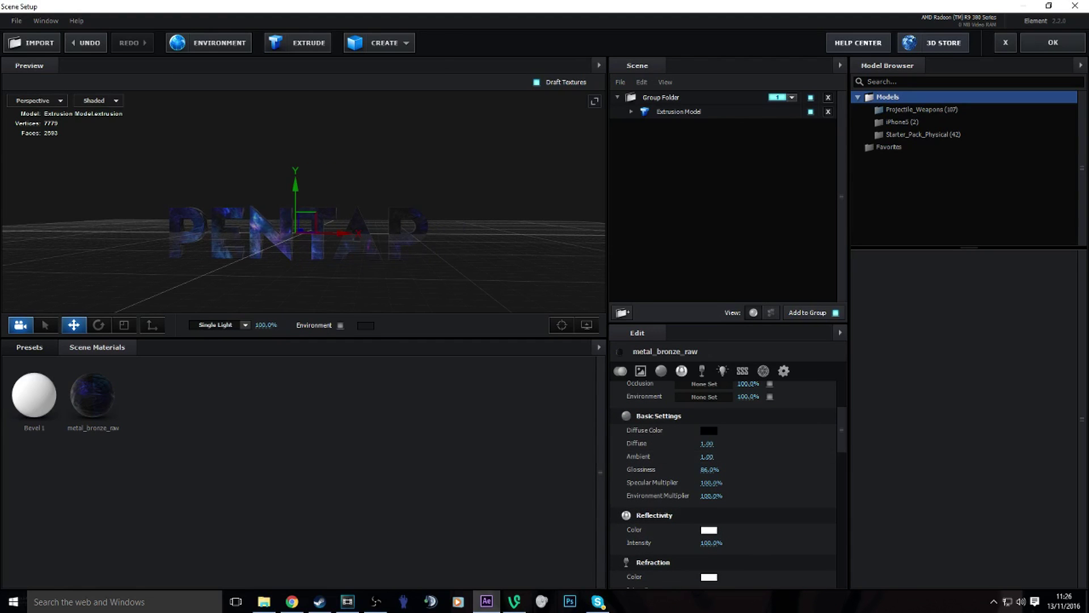
key("ctrl+z")
scroll(304, 256, "up", 5)
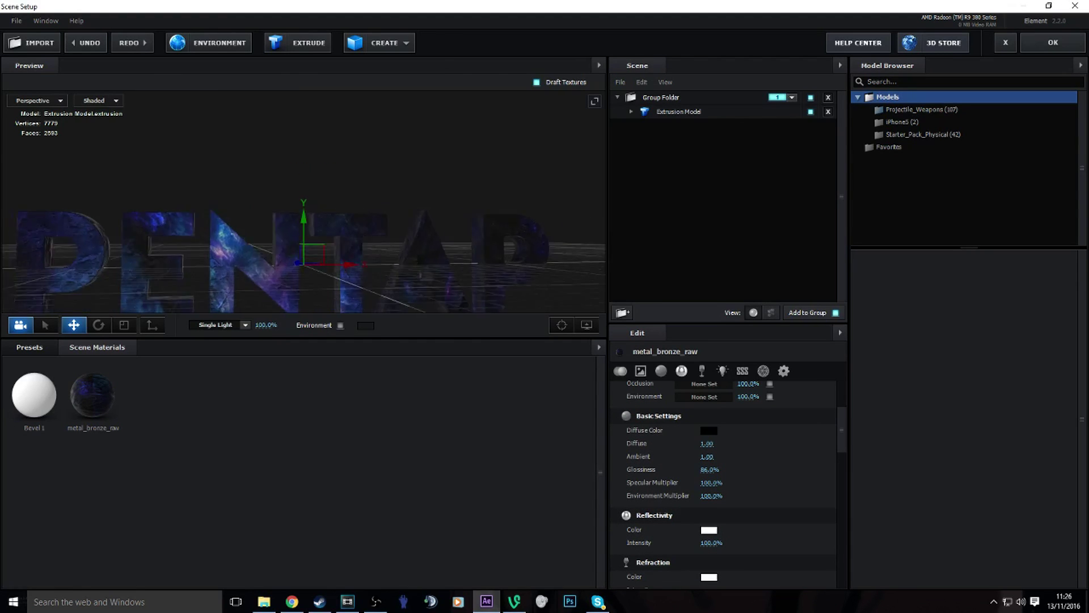
left_click_drag(304, 256, 488, 255)
- Accept the Element scene, hide the flat pentap layer, and raise Group 1 Particle Size to 17
left_click(1054, 43)
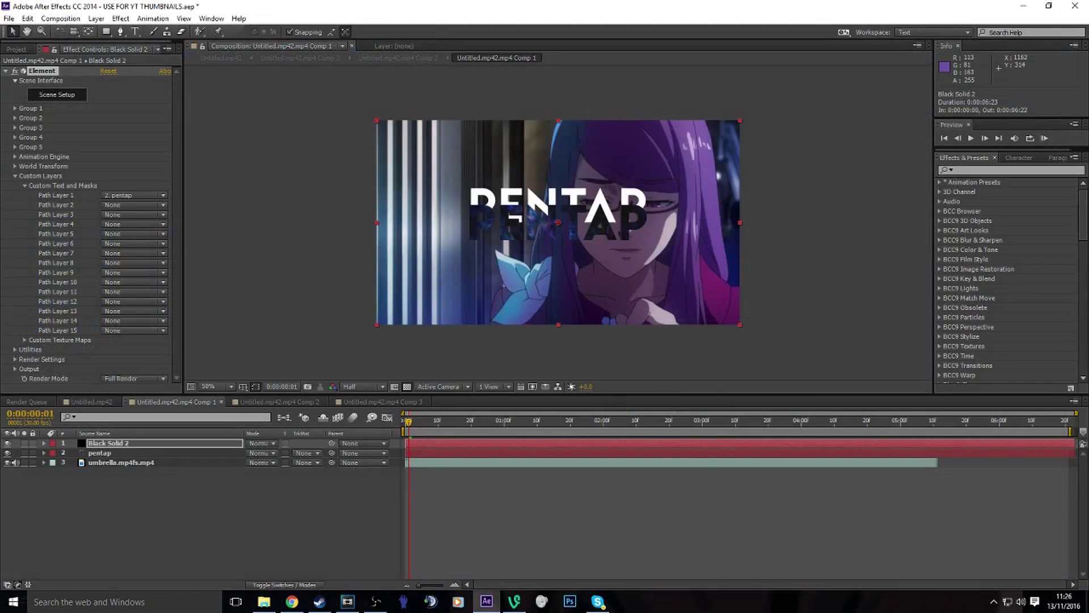
left_click(7, 453)
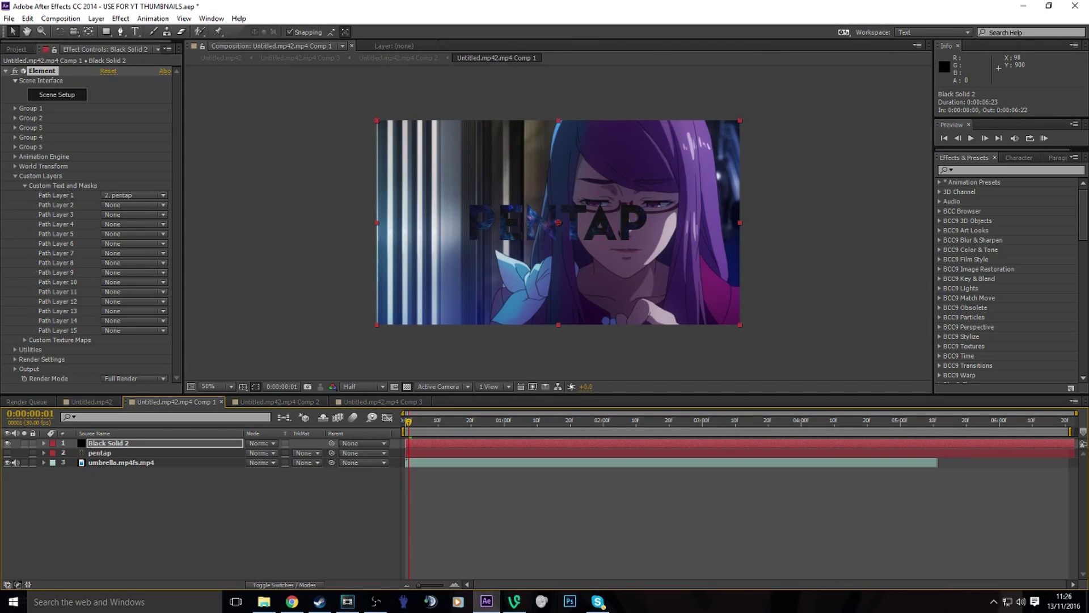
left_click(15, 107)
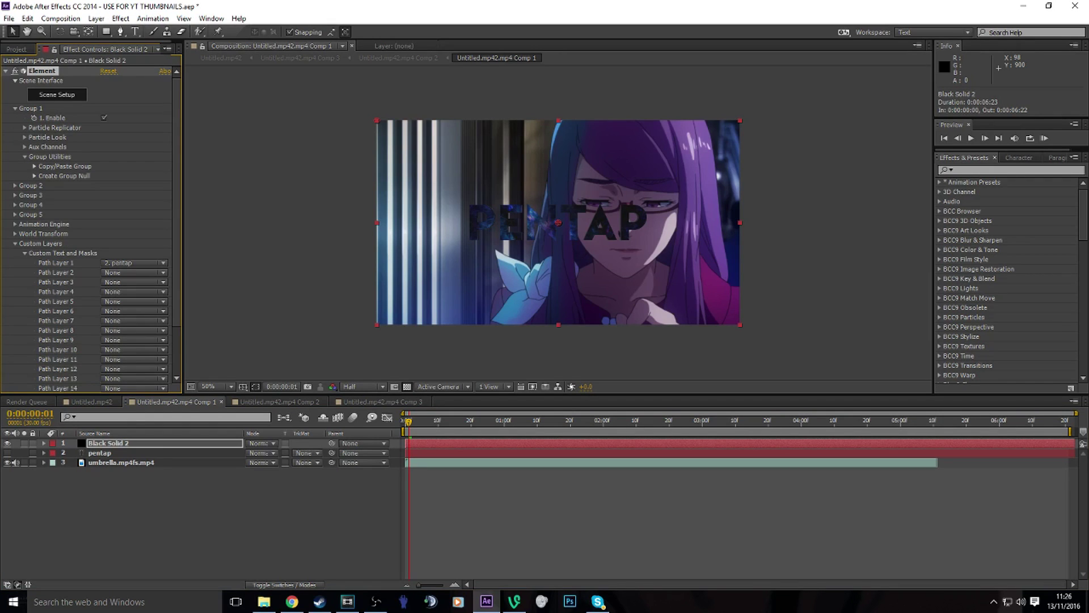
left_click(24, 137)
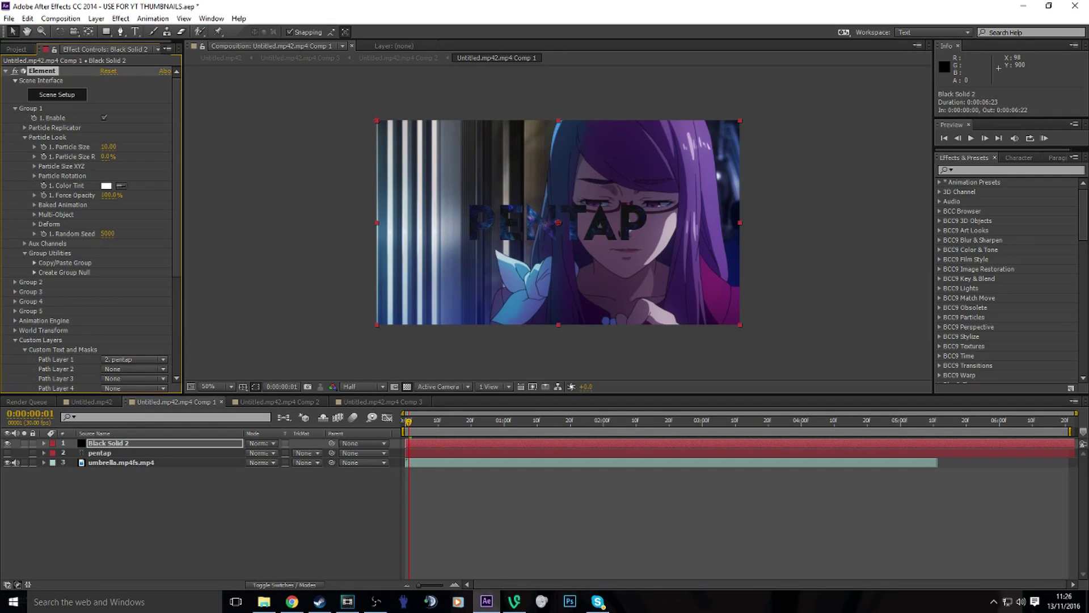
left_click_drag(108, 146, 148, 147)
- Enable Multi-Object and keyframe an increasing Rotation Random Multi value for the letters
left_click(35, 215)
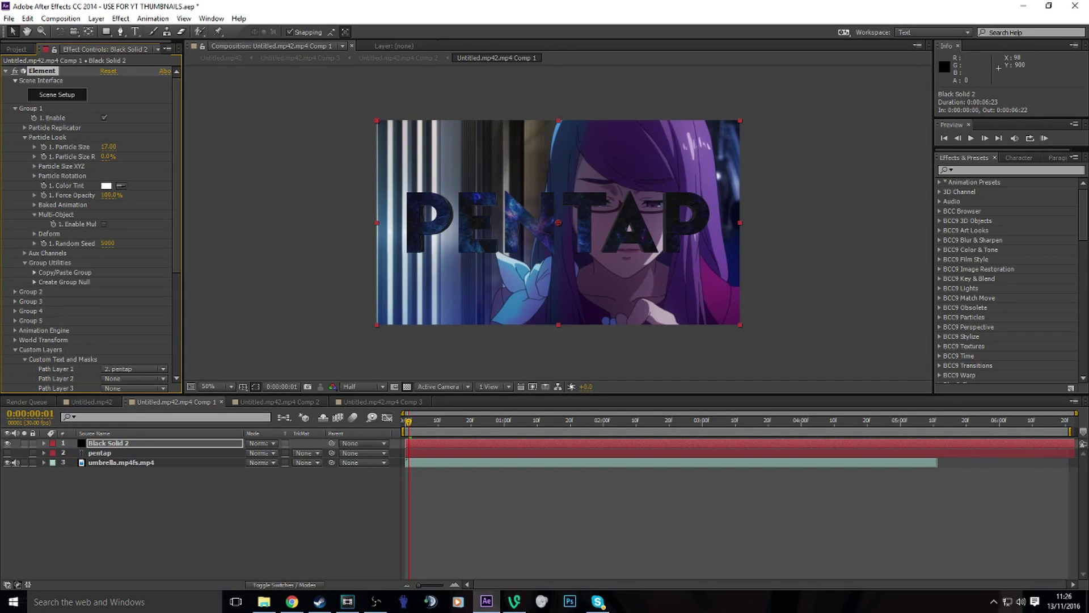
left_click(103, 225)
scroll(91, 255, "down", 3)
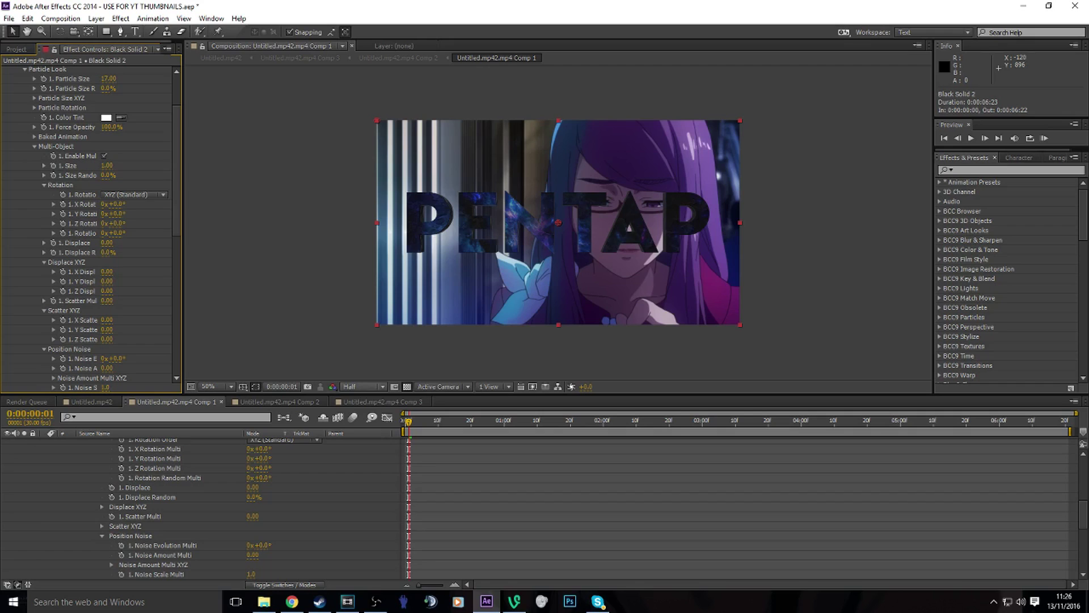
mouse_move(260, 478)
left_mouse_down()
mouse_move(290, 477)
mouse_move(264, 478)
left_mouse_up()
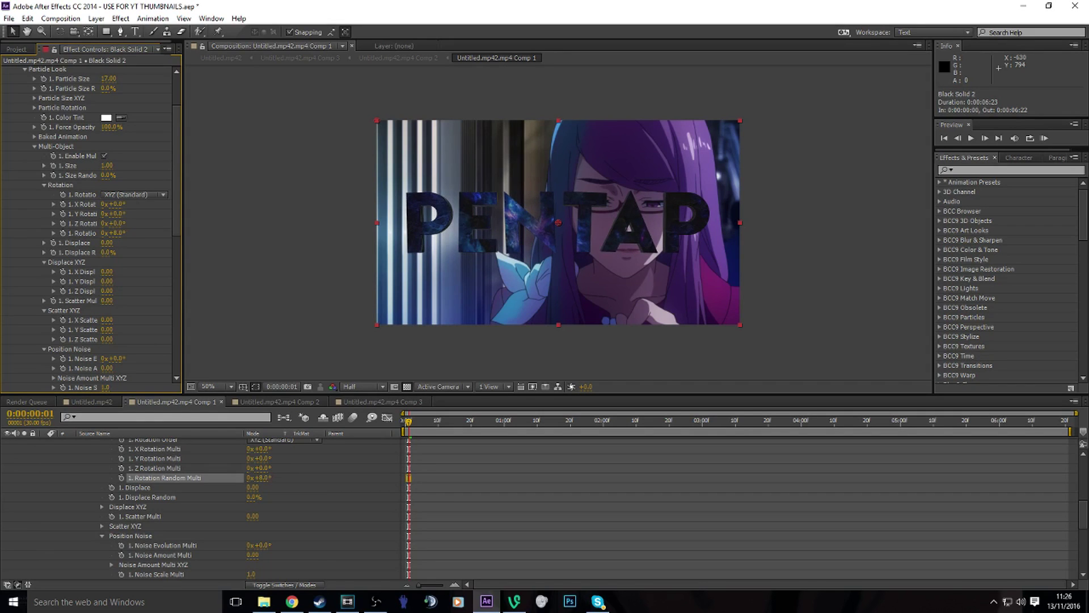
left_click(63, 232)
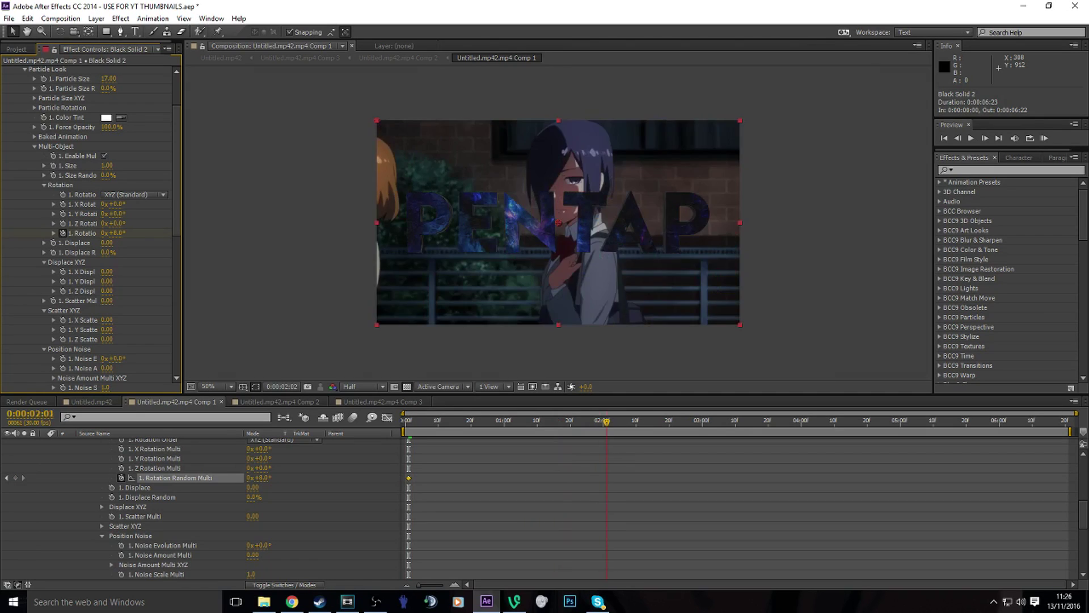
left_click_drag(111, 232, 159, 232)
- Move the rotation keyframe to frame 11, shorten the work area, and preview the animation
left_click(408, 478)
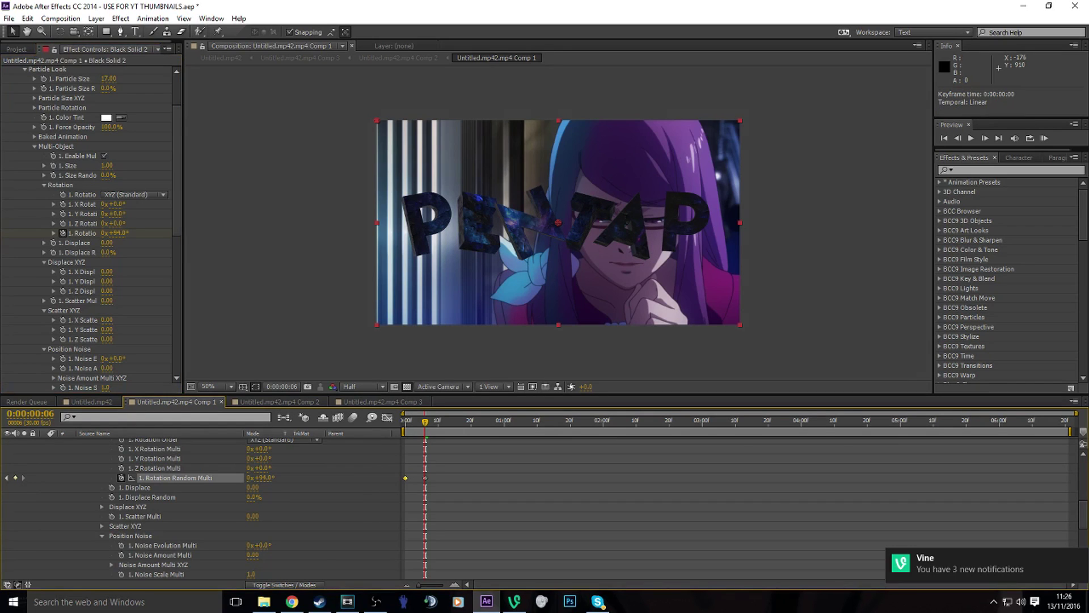
left_click_drag(1070, 431, 615, 431)
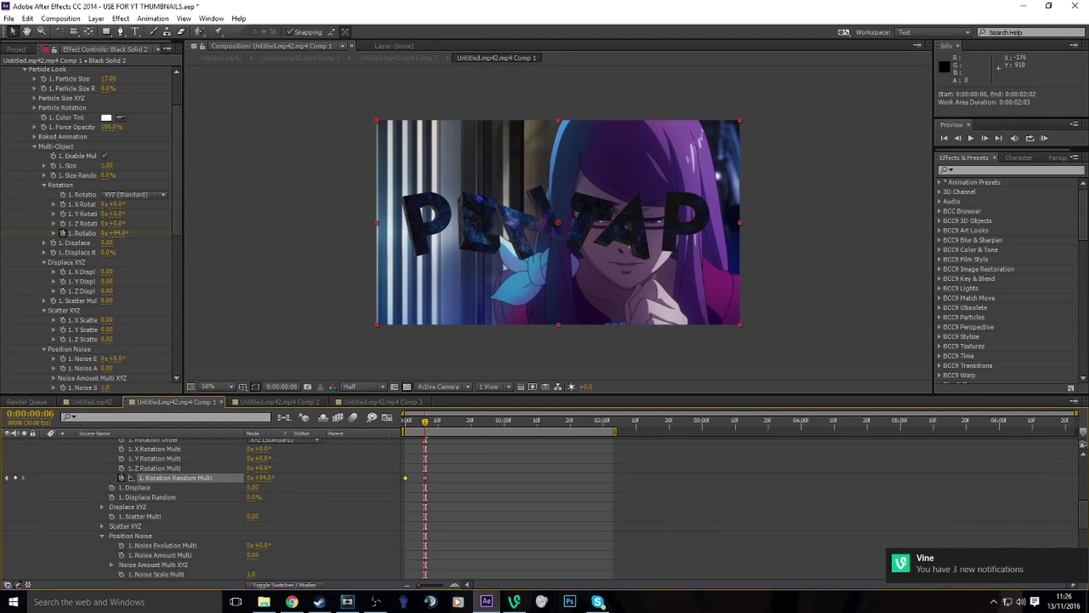
key("space")
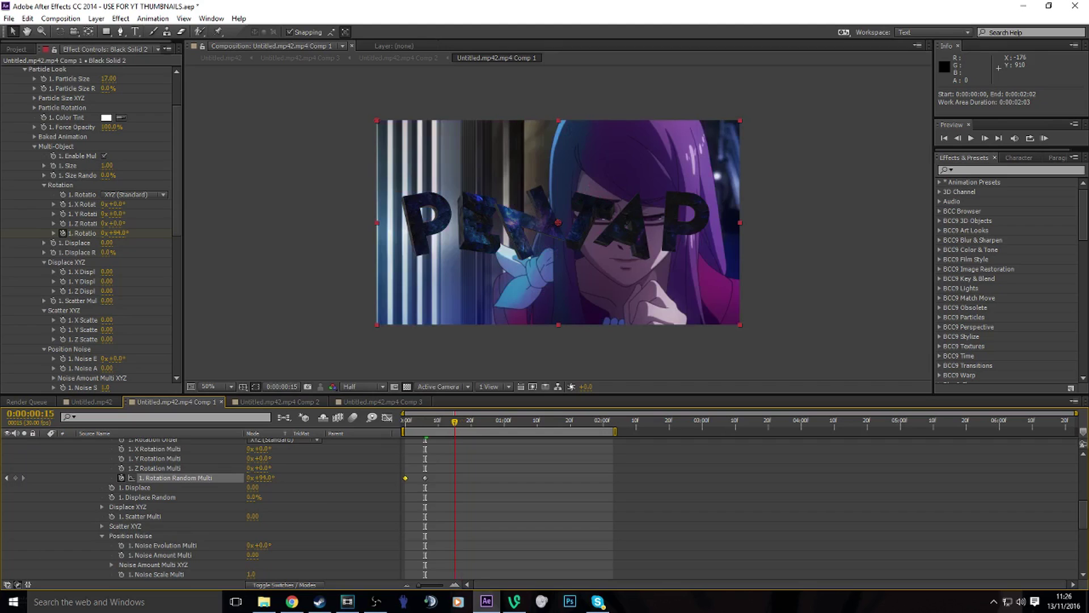
left_click_drag(425, 477, 442, 477)
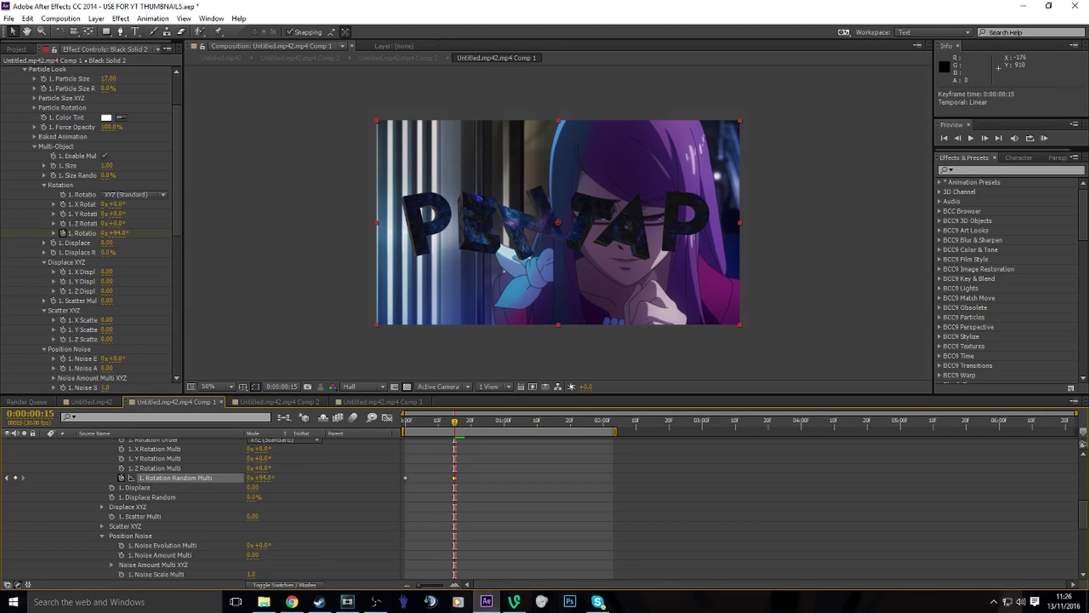
left_click_drag(615, 432, 457, 432)
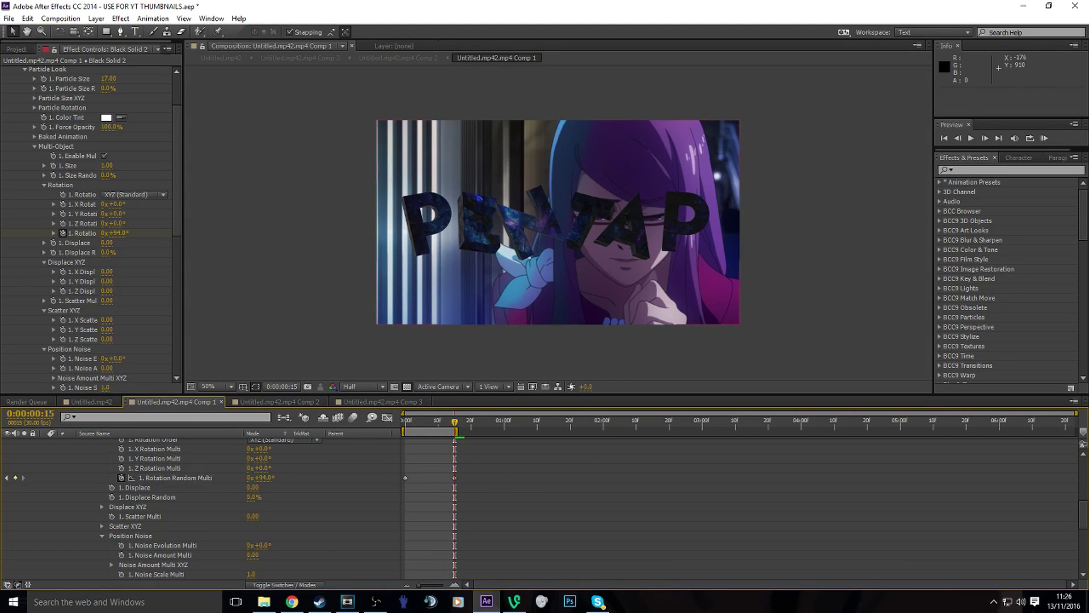
key("space")
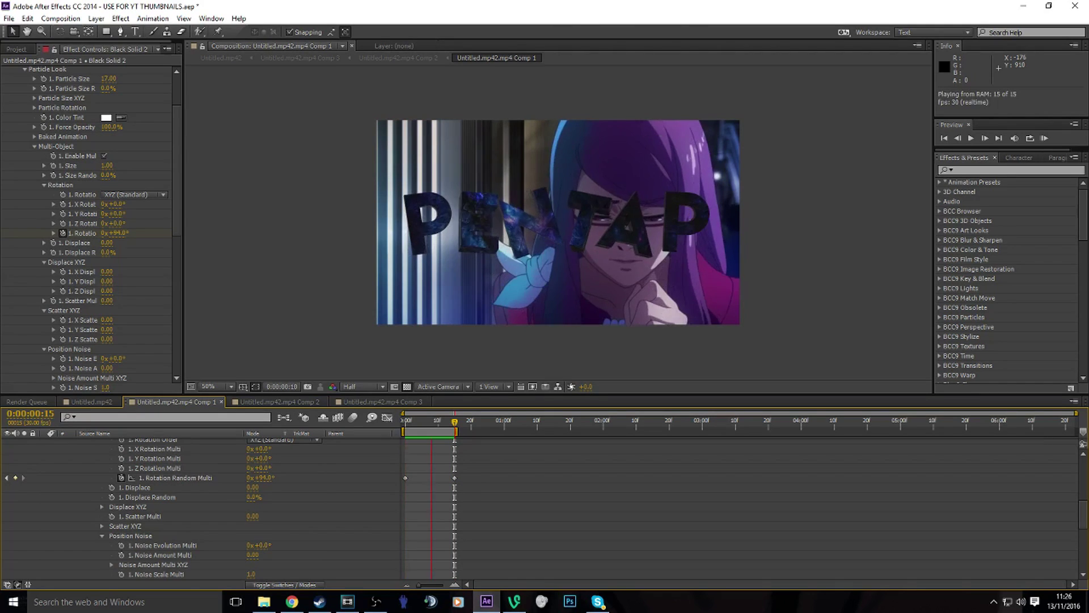
key("space")
key("space")
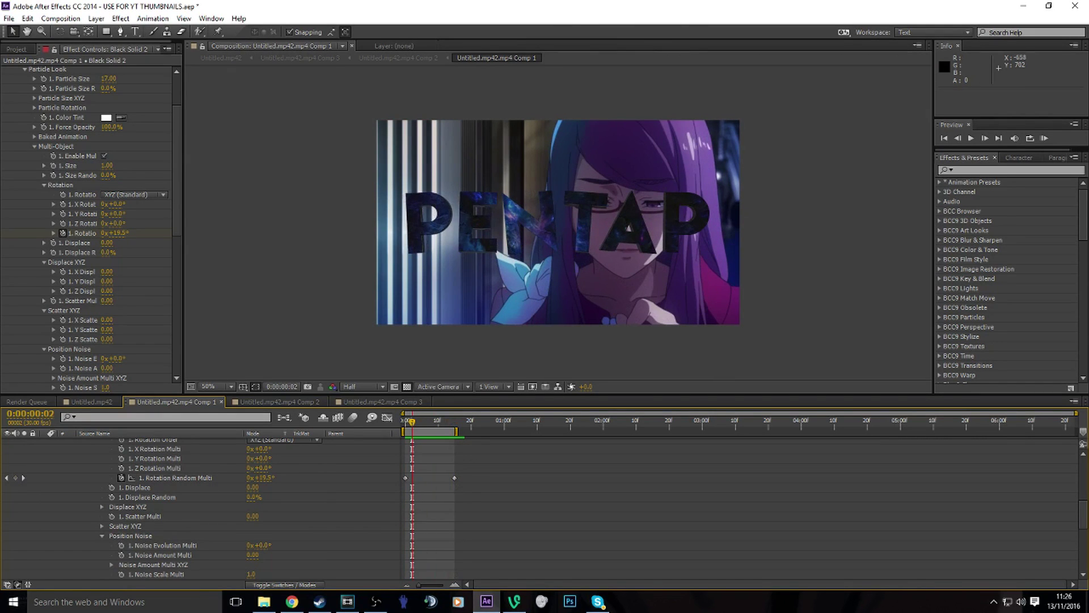
- Set Y Rotation Multi to -20° and undo the stray X Displace change
left_click_drag(113, 213, 102, 214)
left_click_drag(106, 271, 107, 271)
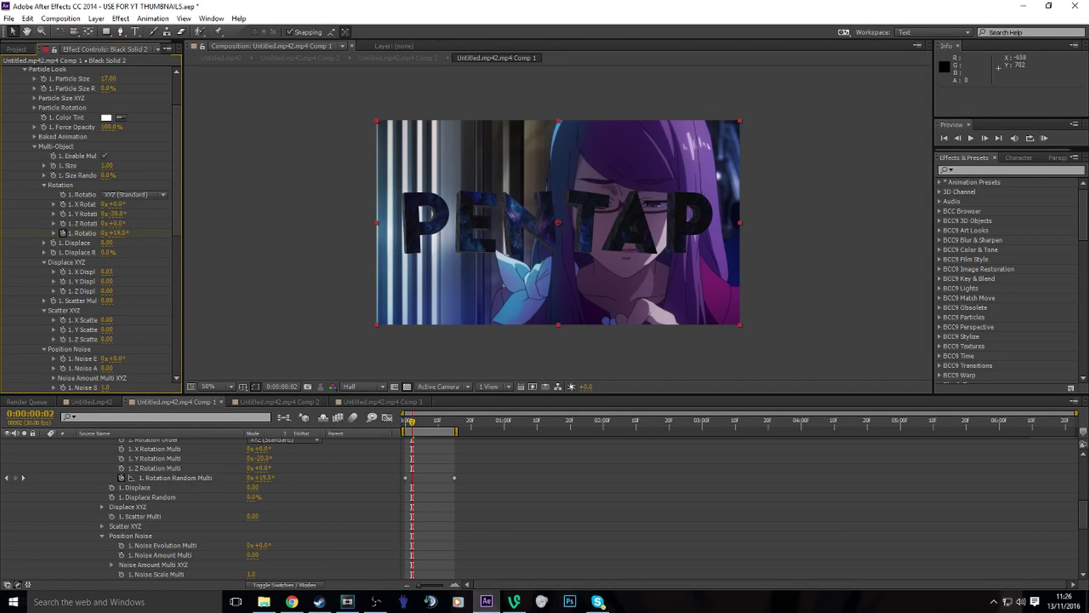
key("ctrl+z")
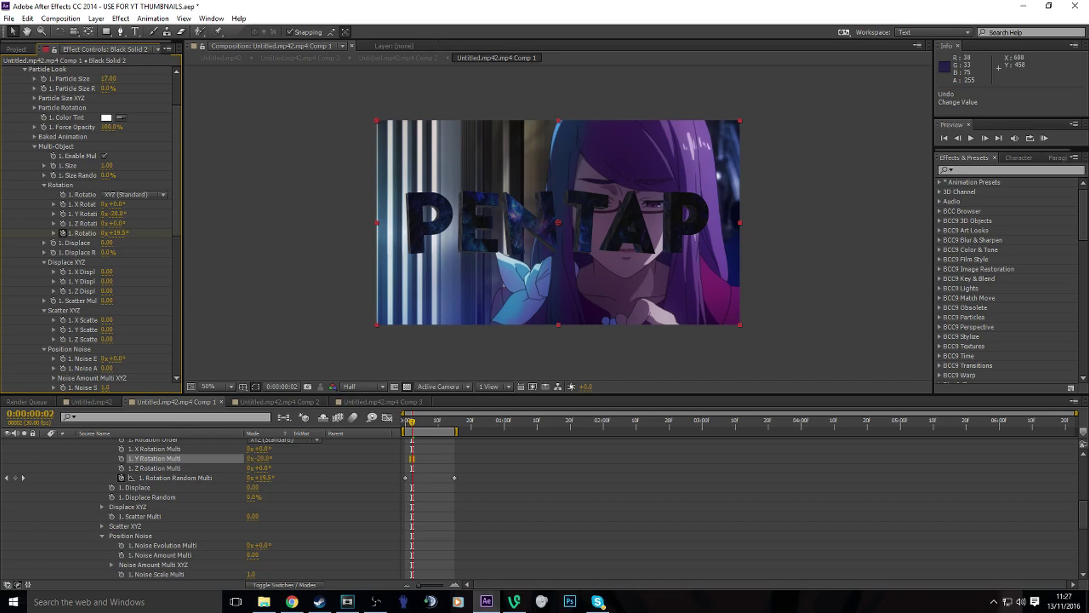
scroll(90, 226, "up", 3)
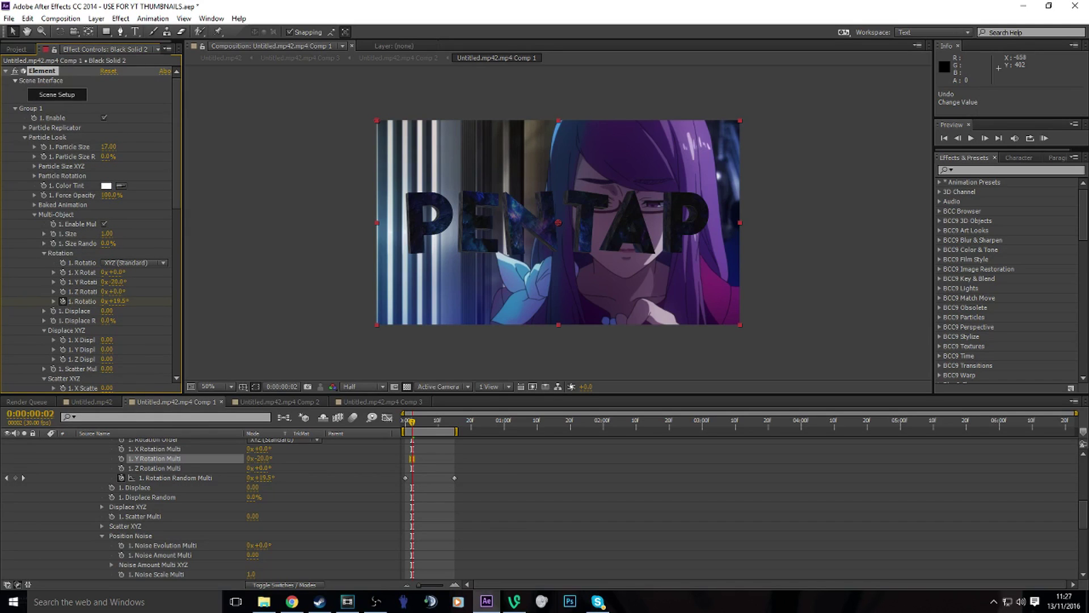
- Turn on the Animation Engine and raise Animation at the first frame so the letters break apart
left_click(15, 108)
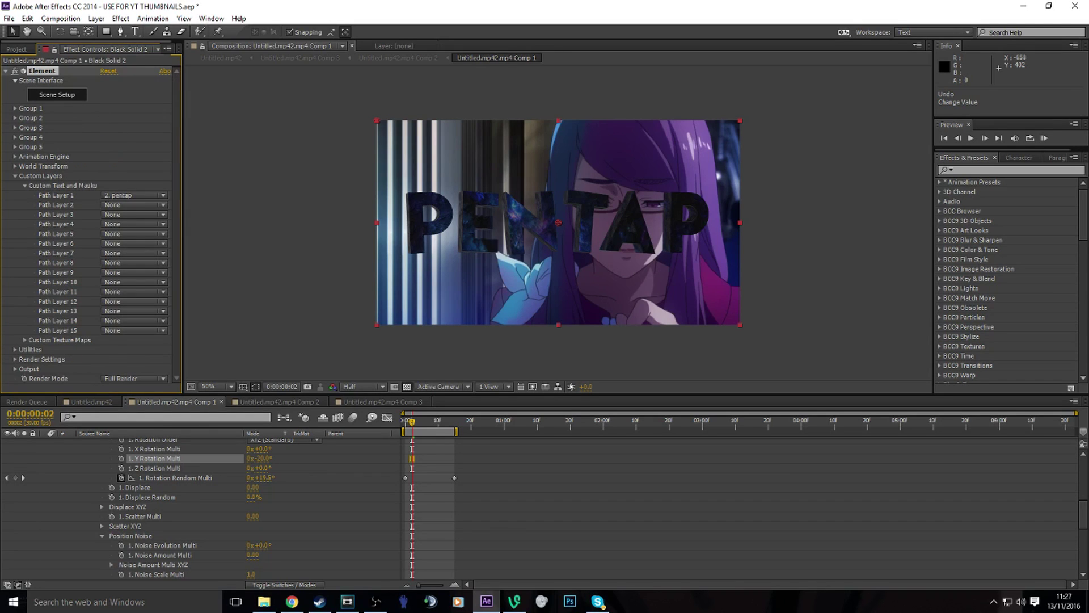
left_click(15, 157)
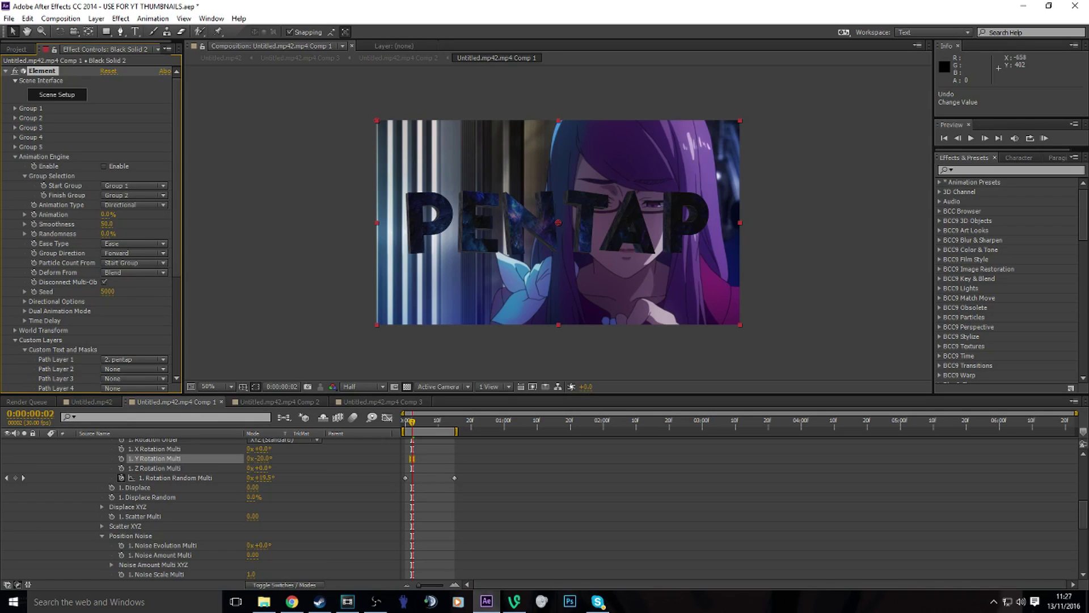
left_click(104, 166)
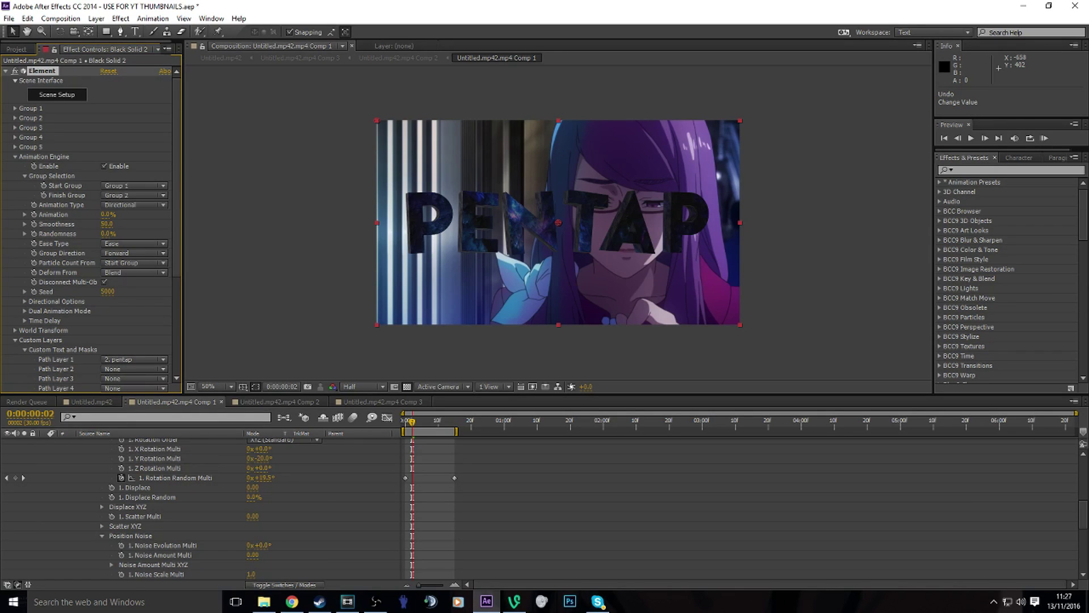
key("Home")
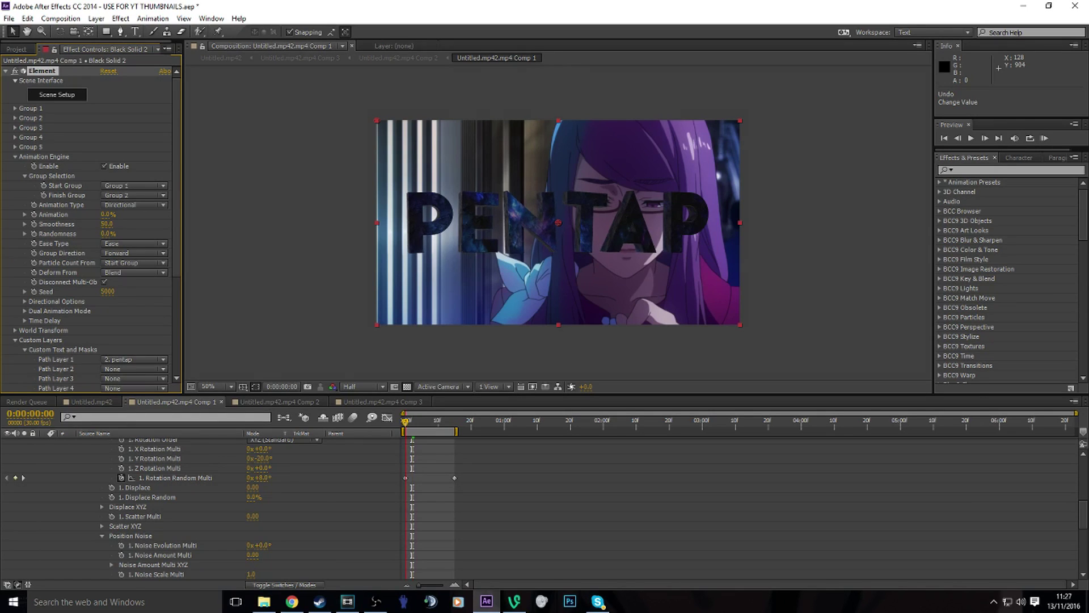
left_click_drag(106, 214, 147, 214)
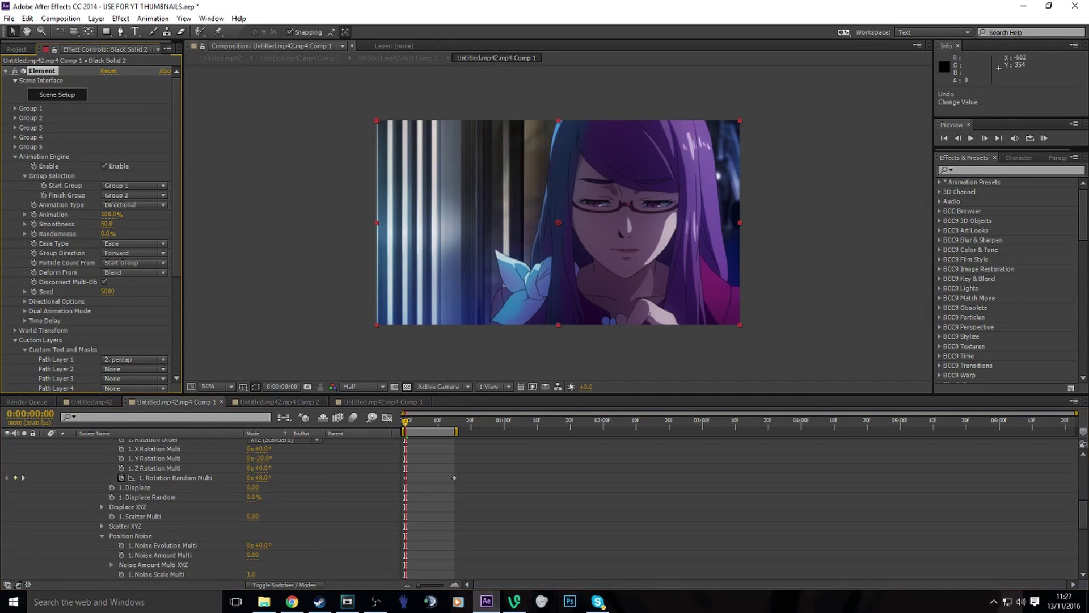
key("space")
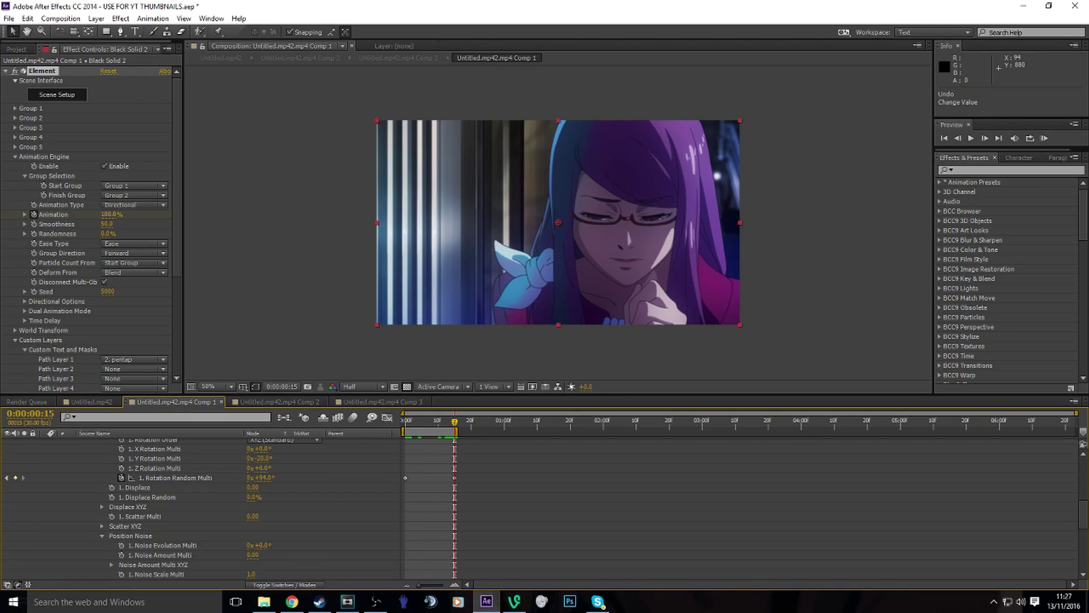
key("space")
- Easy Ease the Animation and Rotation Random Multi keyframes and show Animation's curve in the Graph Editor
key("u")
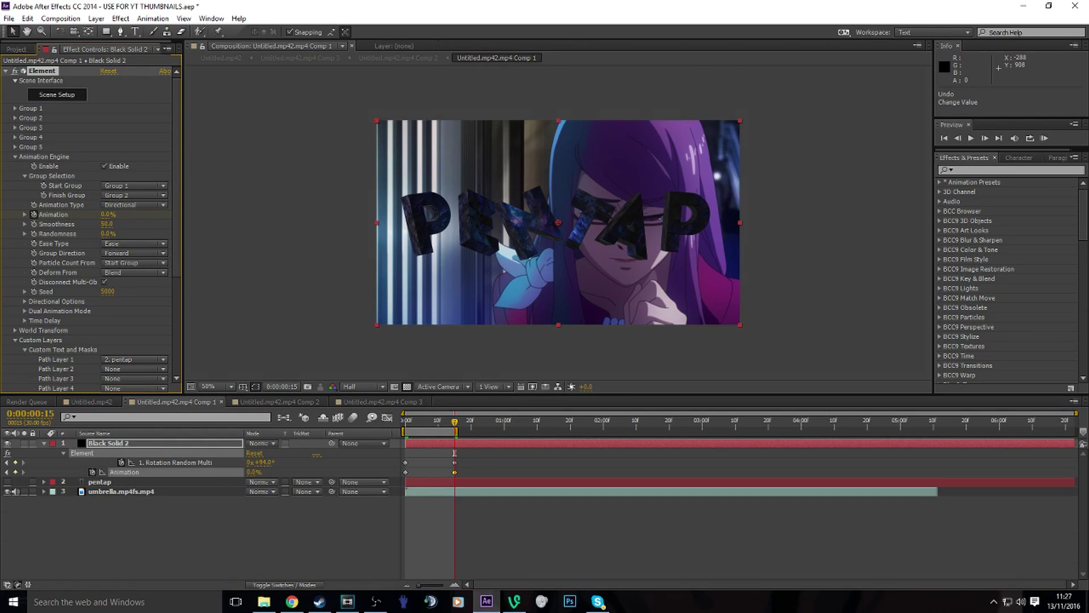
left_click(125, 472)
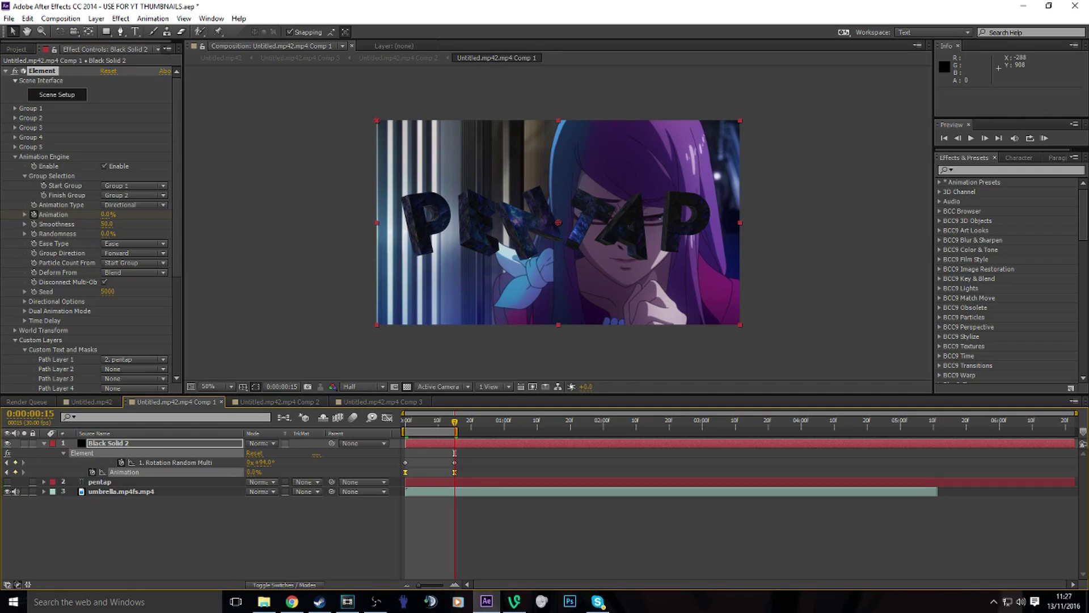
left_click(175, 462)
key("F9")
key("F2")
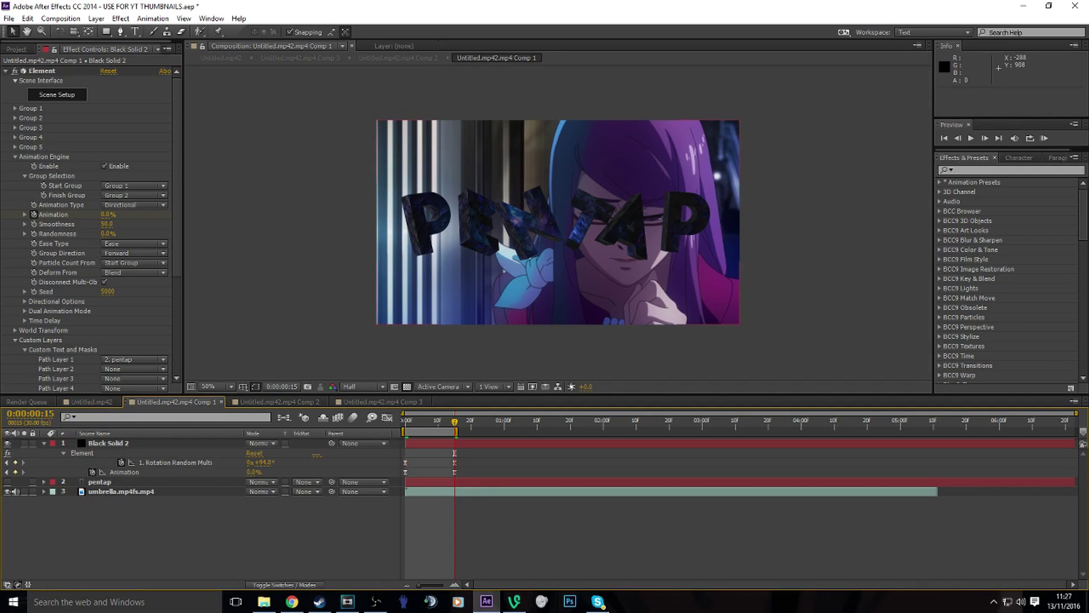
left_click(175, 463)
left_click(125, 472)
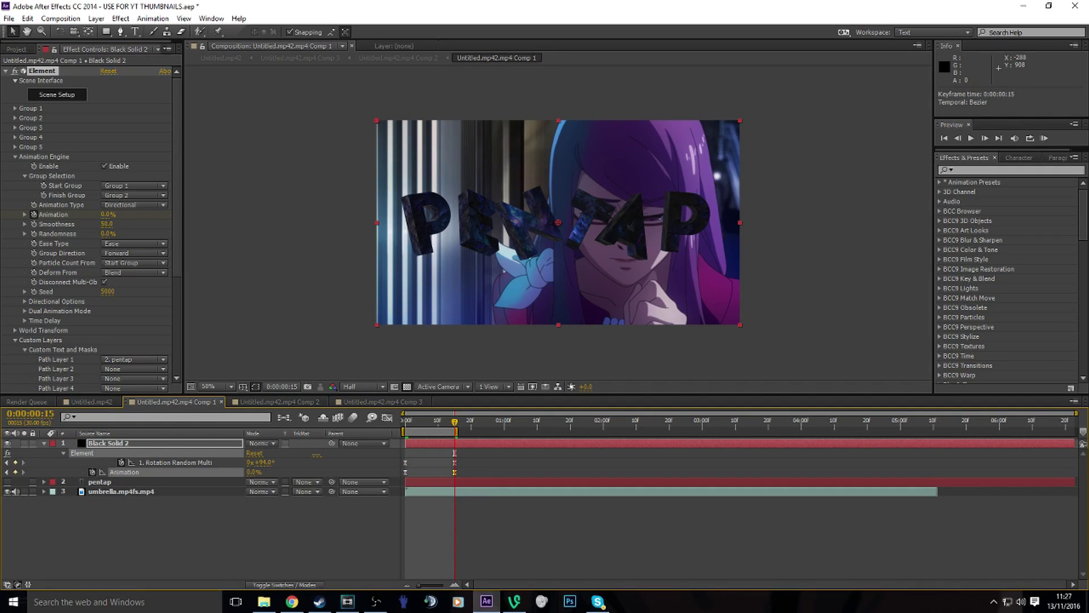
key("shift+F3")
- Reshape the Animation Bezier handles so the curve drops steeply at the start and eases out
left_click(712, 572)
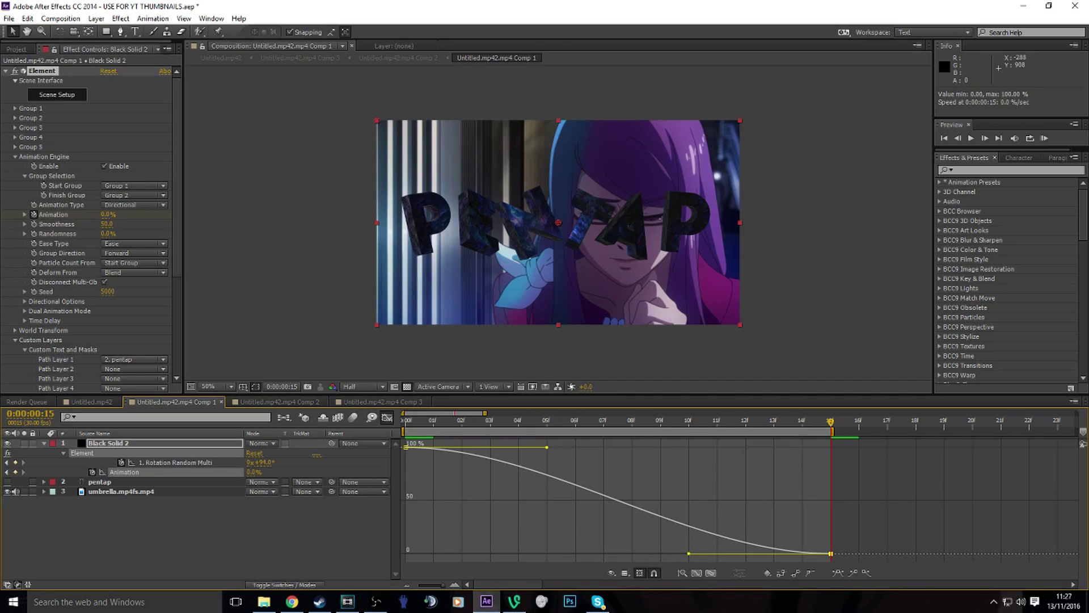
left_click_drag(688, 553, 408, 547)
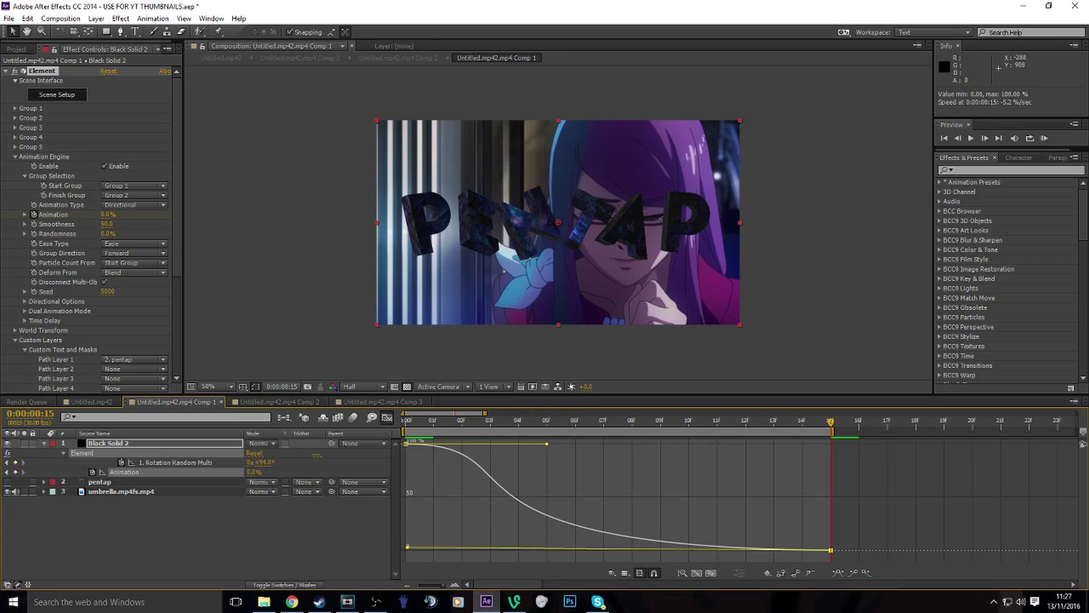
left_click_drag(546, 443, 431, 451)
key("Page_Up")
key("Page_Up")
key("Page_Up")
key("Page_Up")
key("Page_Up")
key("Page_Up")
key("Page_Up")
key("Page_Up")
key("Page_Up")
key("Page_Up")
key("Page_Up")
key("Page_Up")
key("Page_Up")
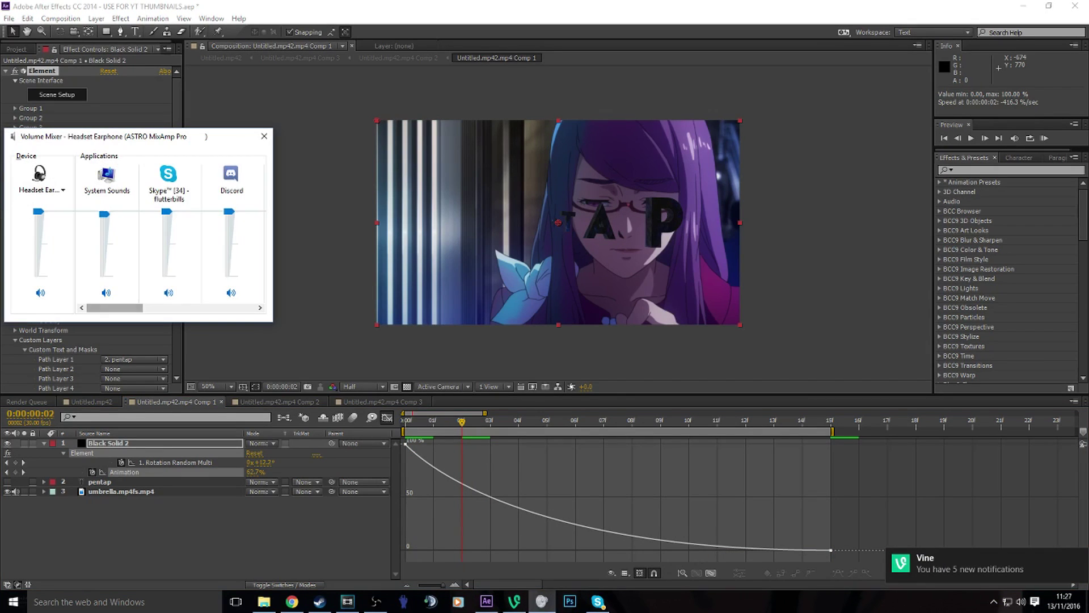
- Lower After Effects' volume to 17, leave the Graph Editor, and return Animation to 0.0%
left_click_drag(166, 212, 167, 265)
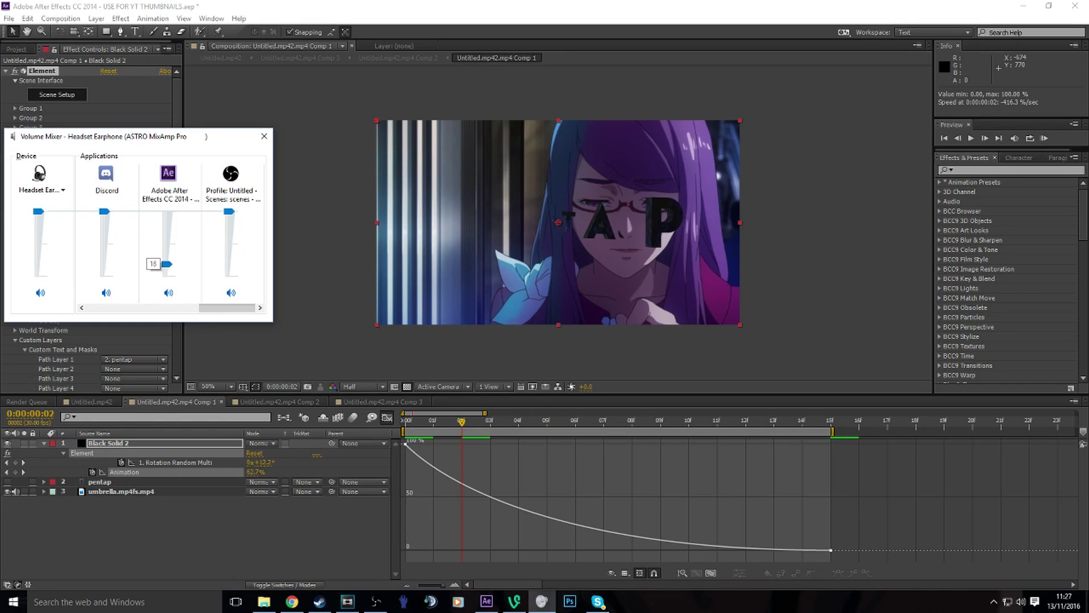
left_click(264, 136)
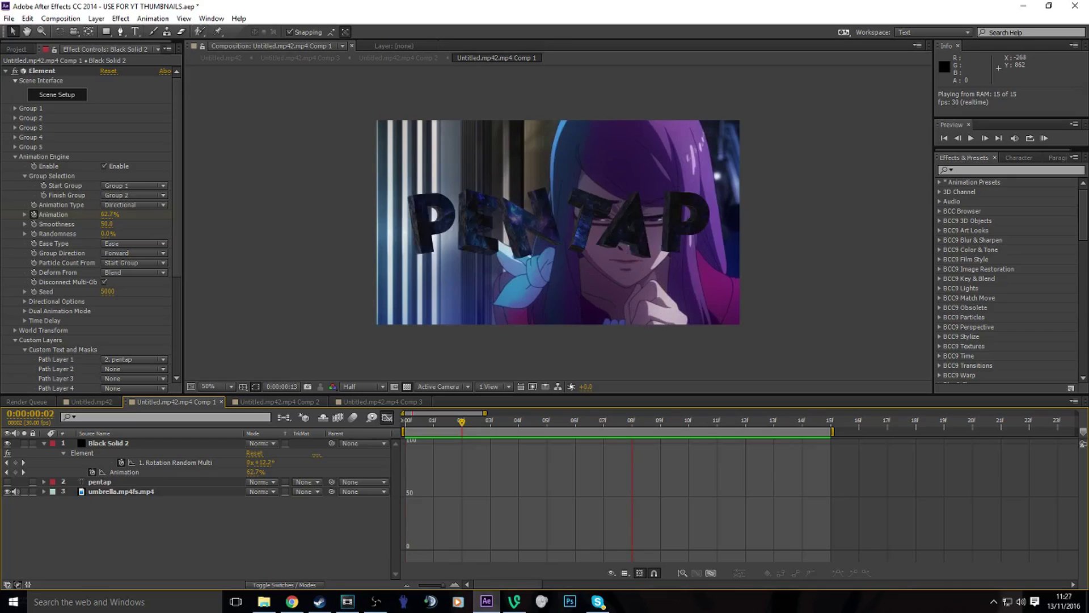
key("space")
key("shift+F3")
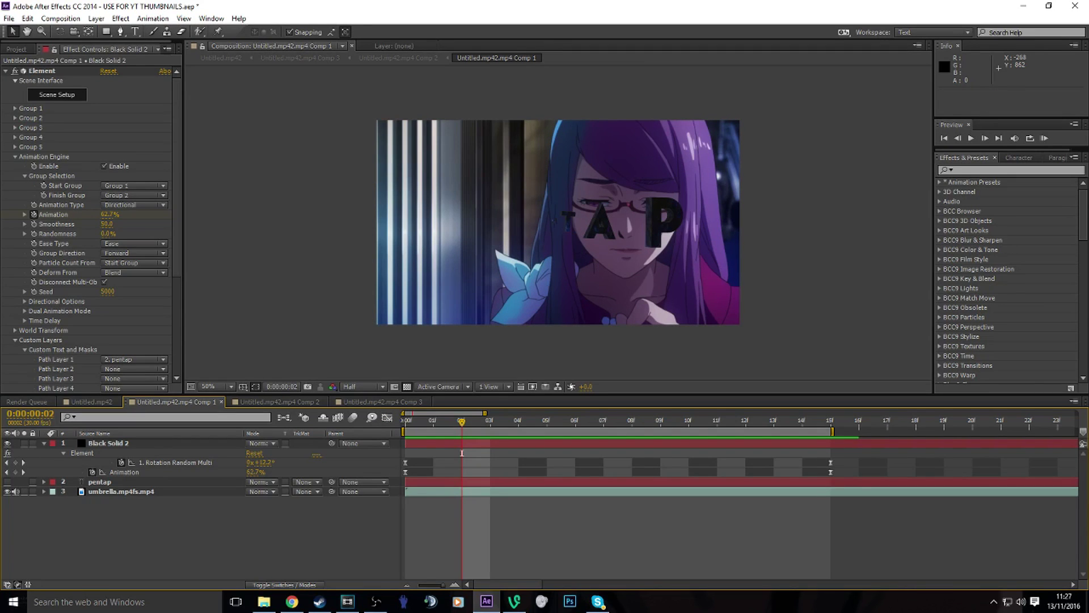
left_click_drag(485, 413, 591, 413)
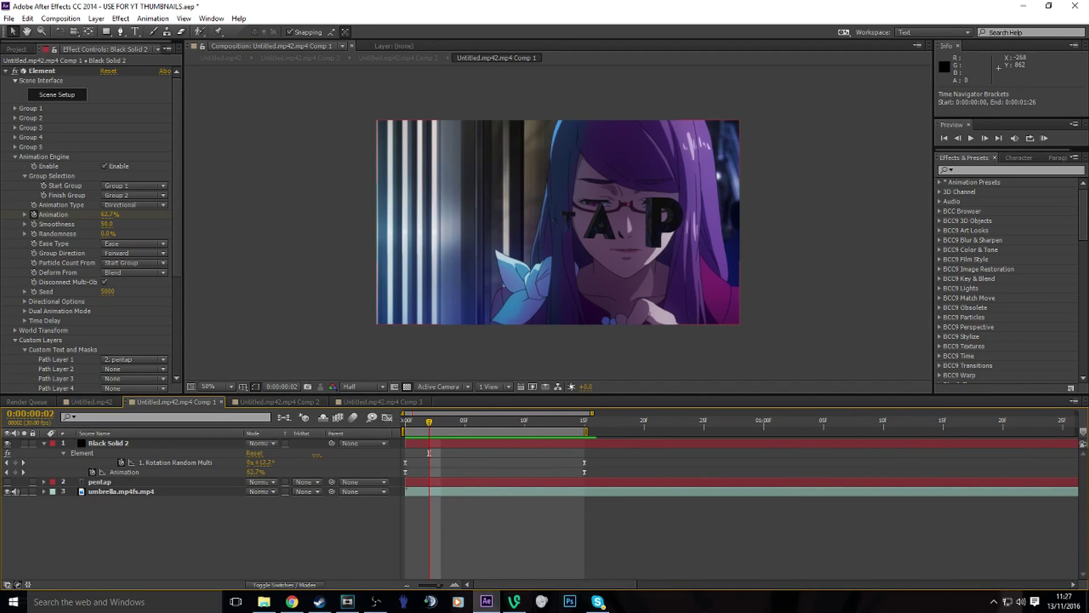
left_click(114, 473)
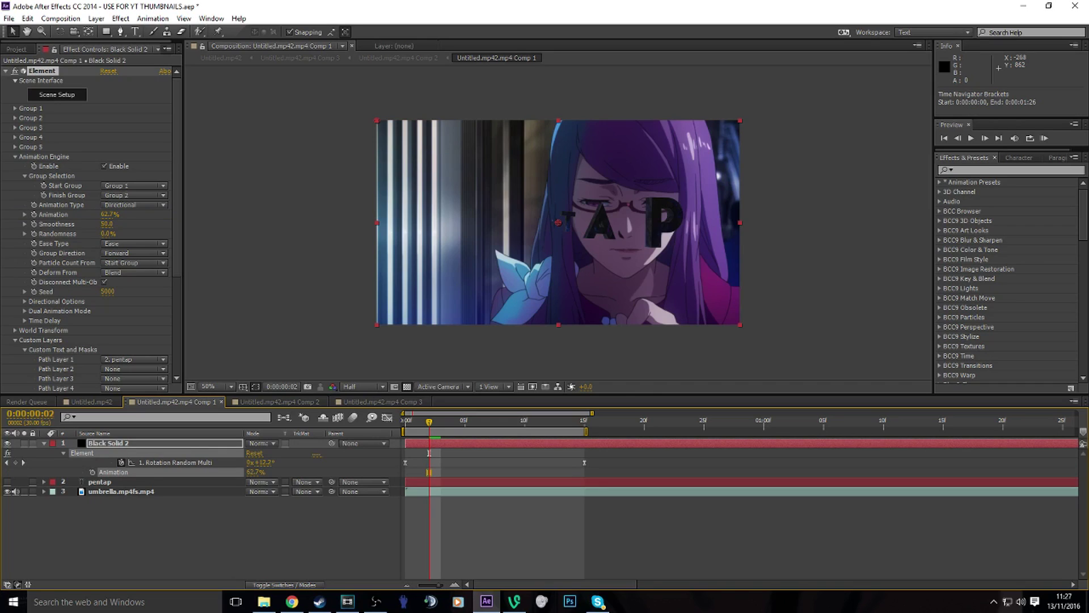
key("ctrl+z")
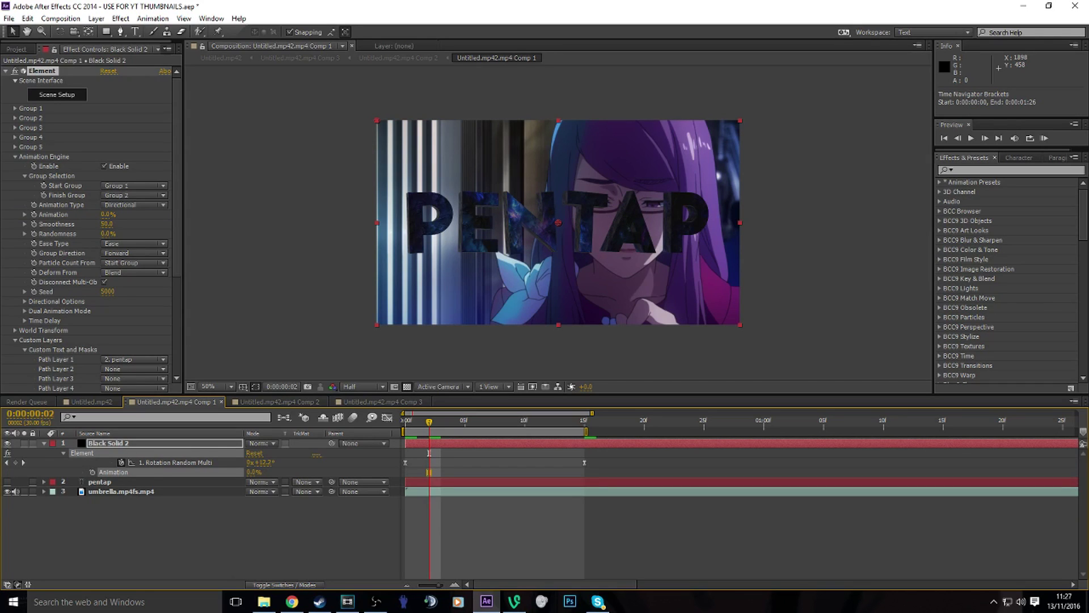
- Apply Sapphire S_Glow to Black Solid 2 with Glow Width 101 and slightly reduced Brightness
left_click(1016, 171)
type("s_glow")
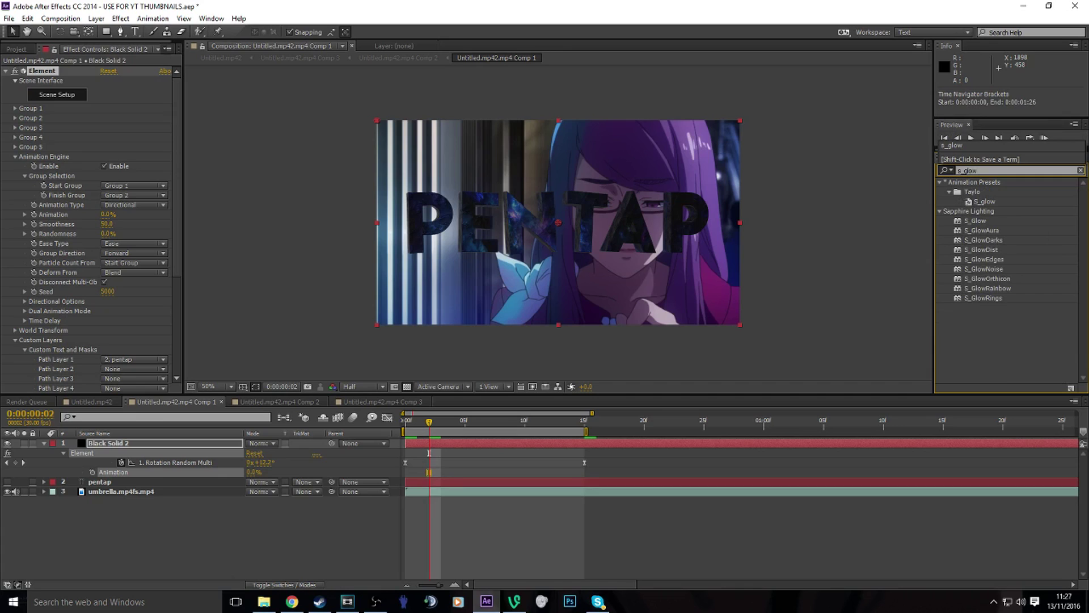
left_click_drag(979, 221, 510, 445)
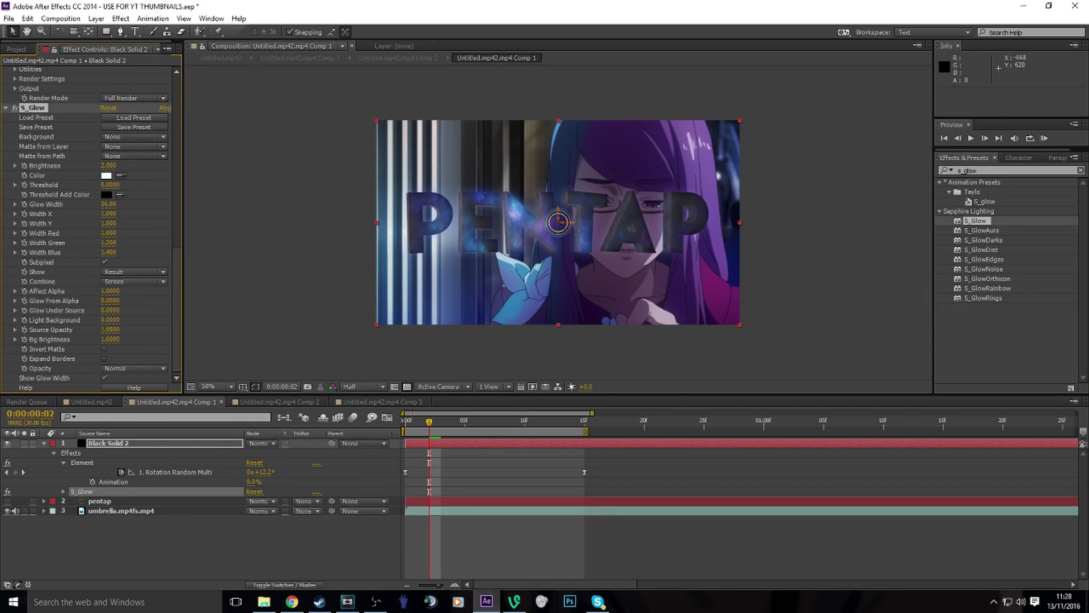
left_click_drag(108, 203, 142, 203)
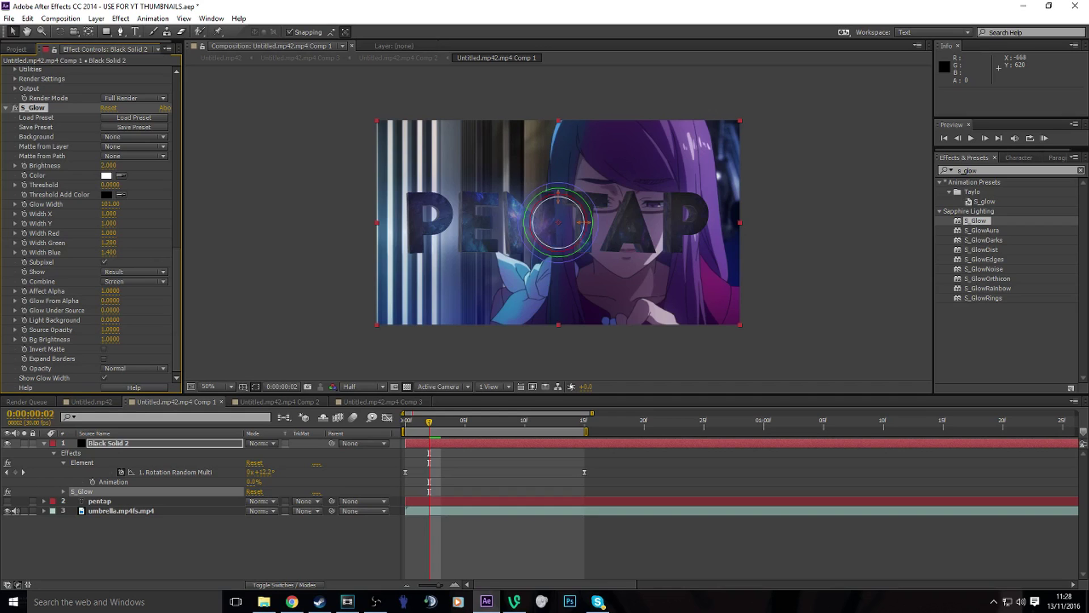
left_click_drag(108, 165, 101, 165)
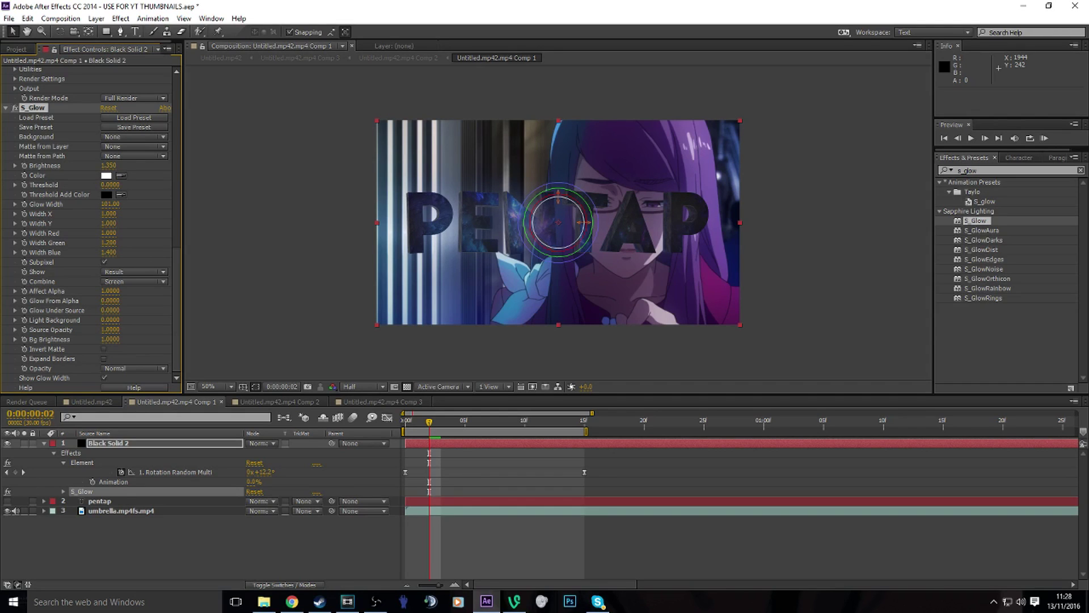
key("ctrl+5")
- Apply Sapphire S_Rays to the PENTAP text with a lower threshold and Rays Length 0.780
type("s_rays")
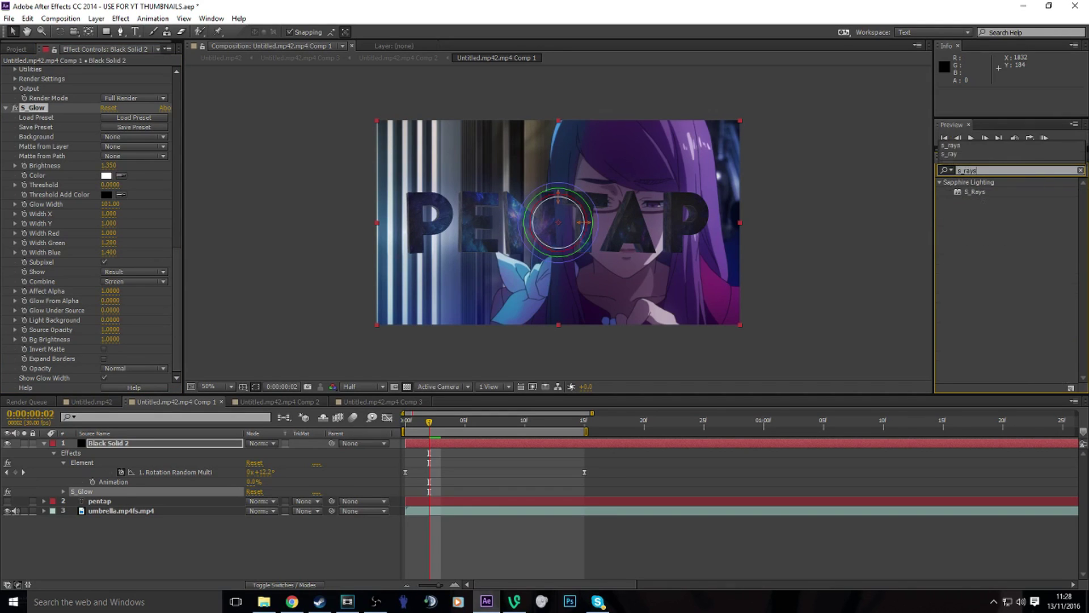
double_click(975, 192)
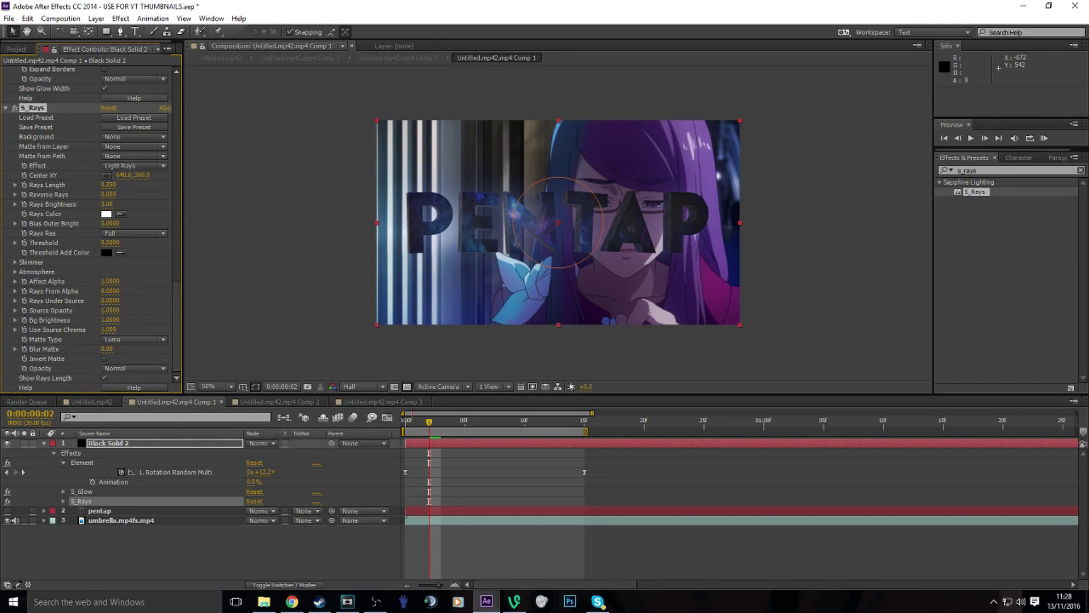
left_click_drag(110, 242, 90, 242)
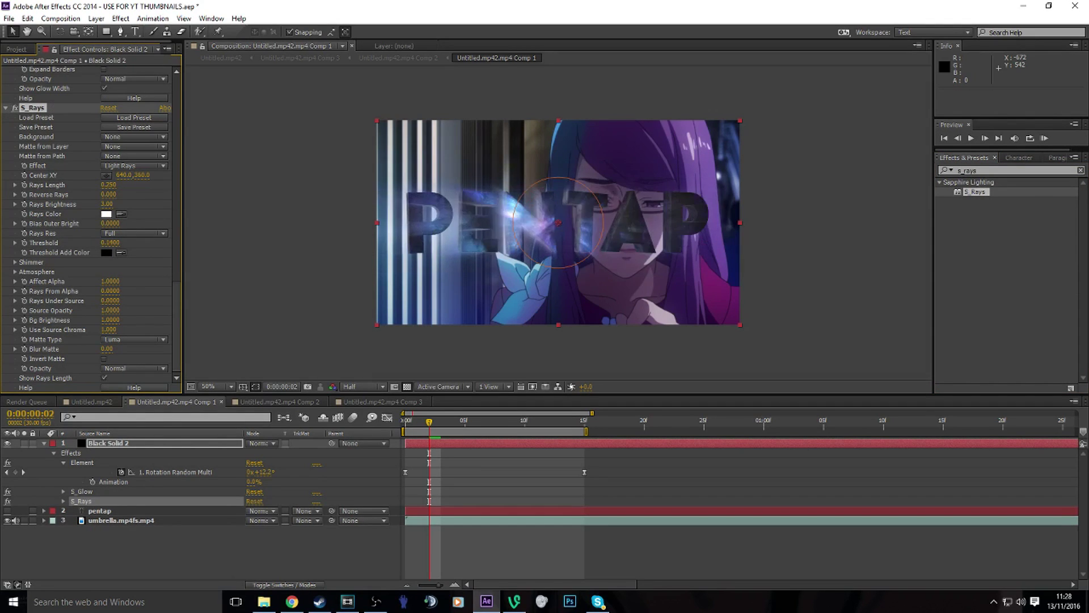
left_click_drag(108, 184, 93, 204)
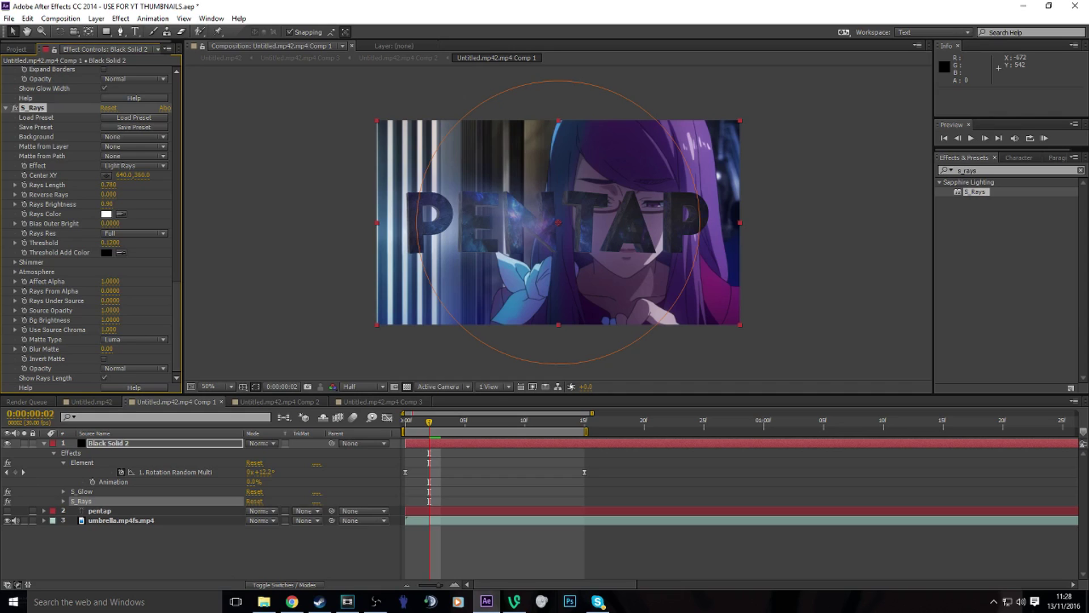
- Apply Sapphire S_DropShadow to the PENTAP text and raise Shadow Blur to 47.92
key("ctrl+5")
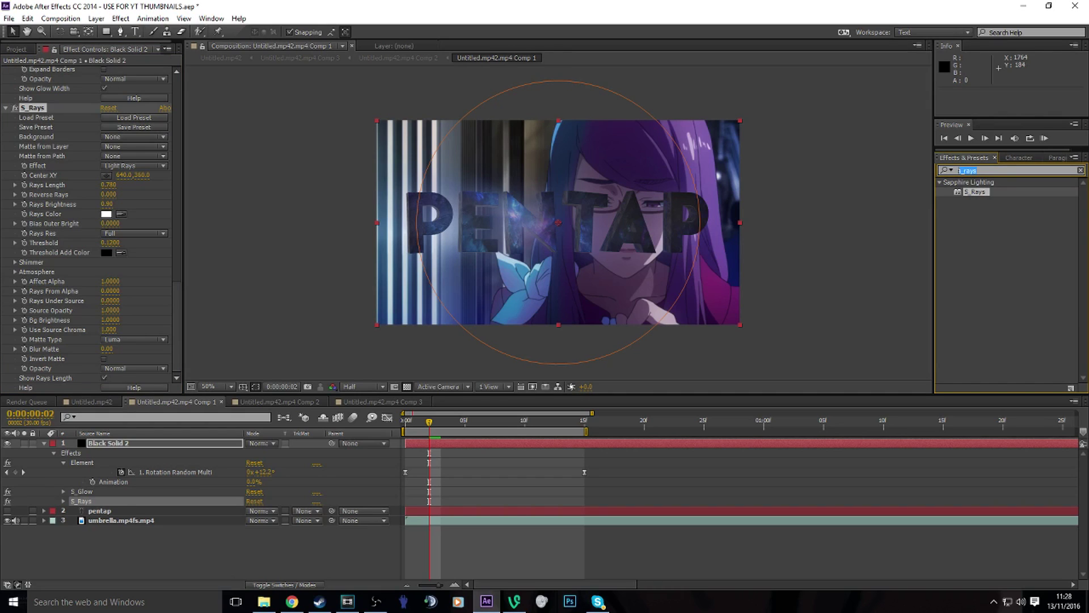
type("dropsha")
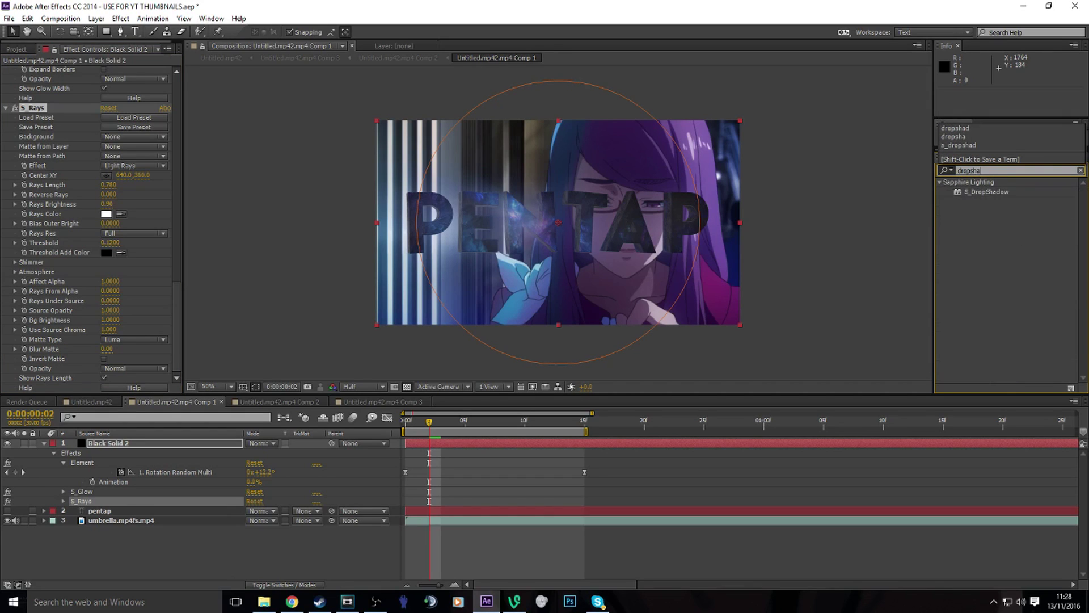
double_click(990, 191)
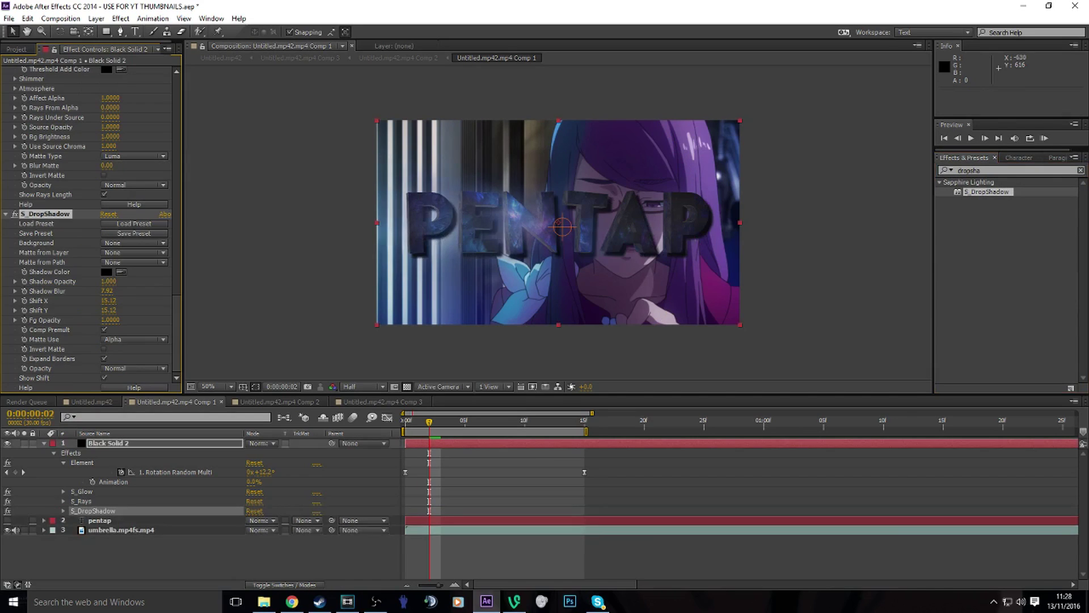
mouse_move(107, 290)
left_mouse_down()
mouse_move(142, 291)
mouse_move(105, 281)
left_mouse_up()
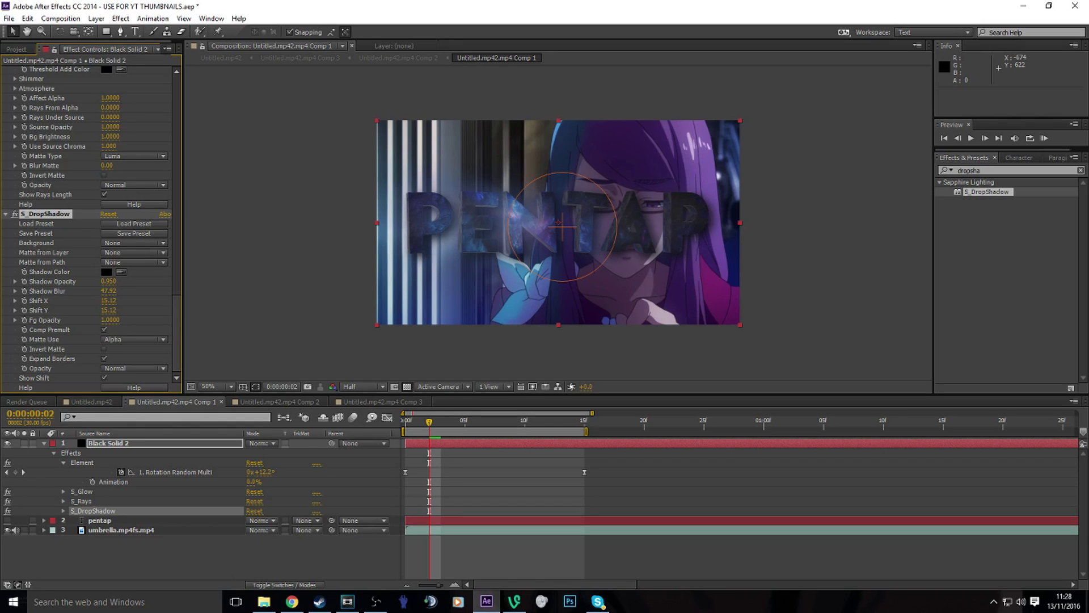
- Expand Element's Render Settings to reveal the Ambient Occlusion group
left_click(227, 559)
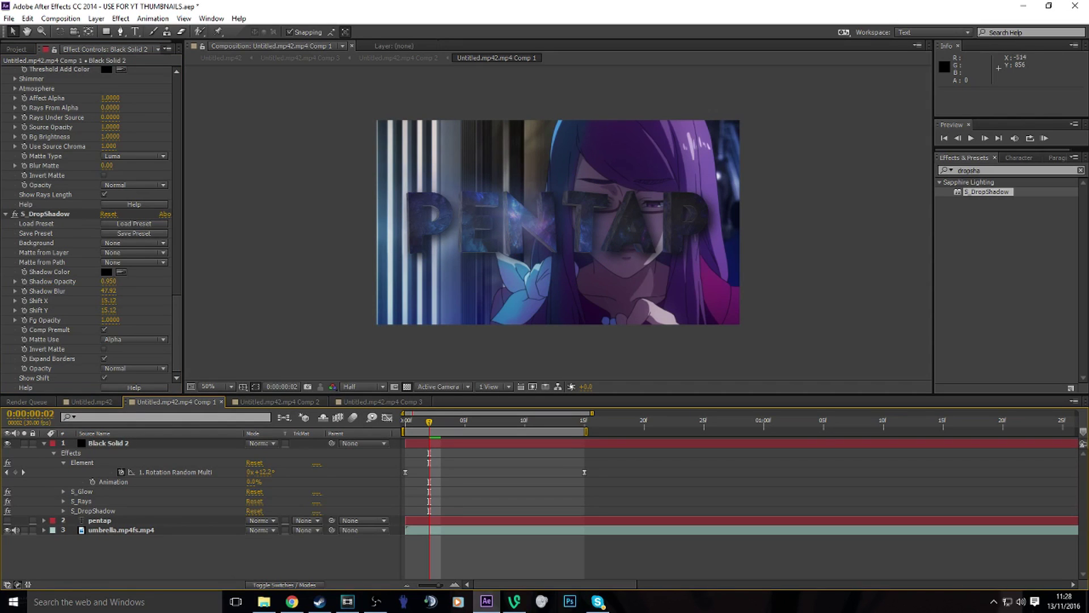
scroll(91, 227, "up", 3)
scroll(91, 227, "up", 15)
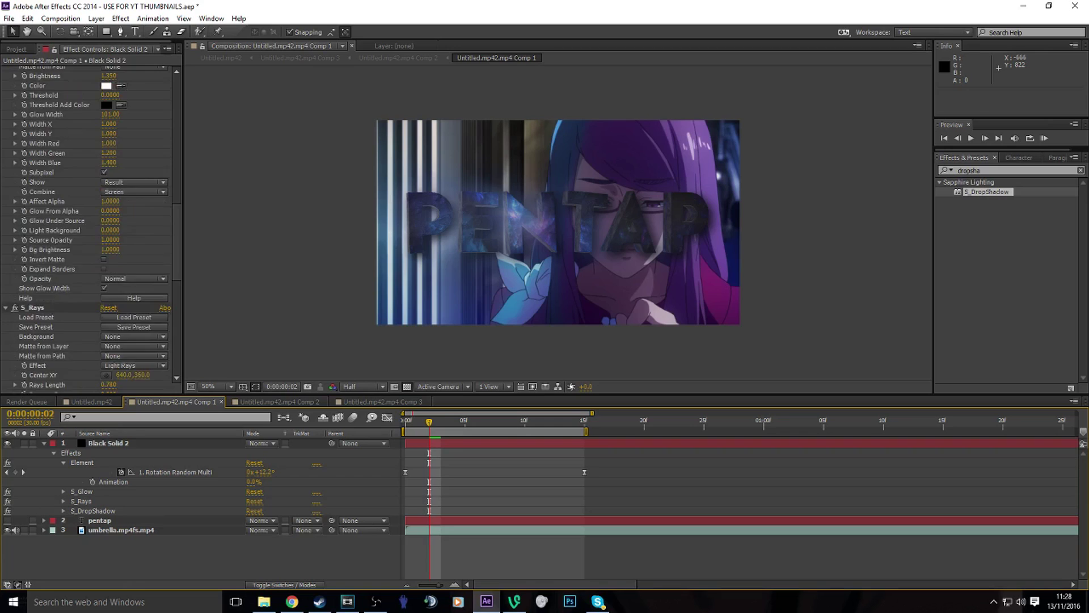
scroll(91, 227, "up", 2)
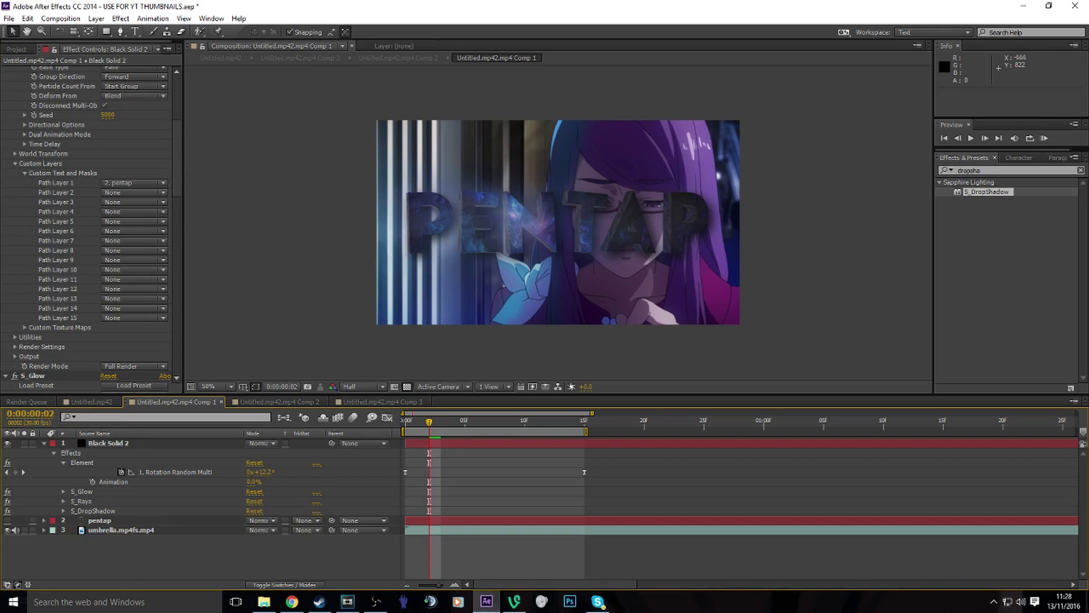
left_click(15, 346)
scroll(91, 227, "down", 4)
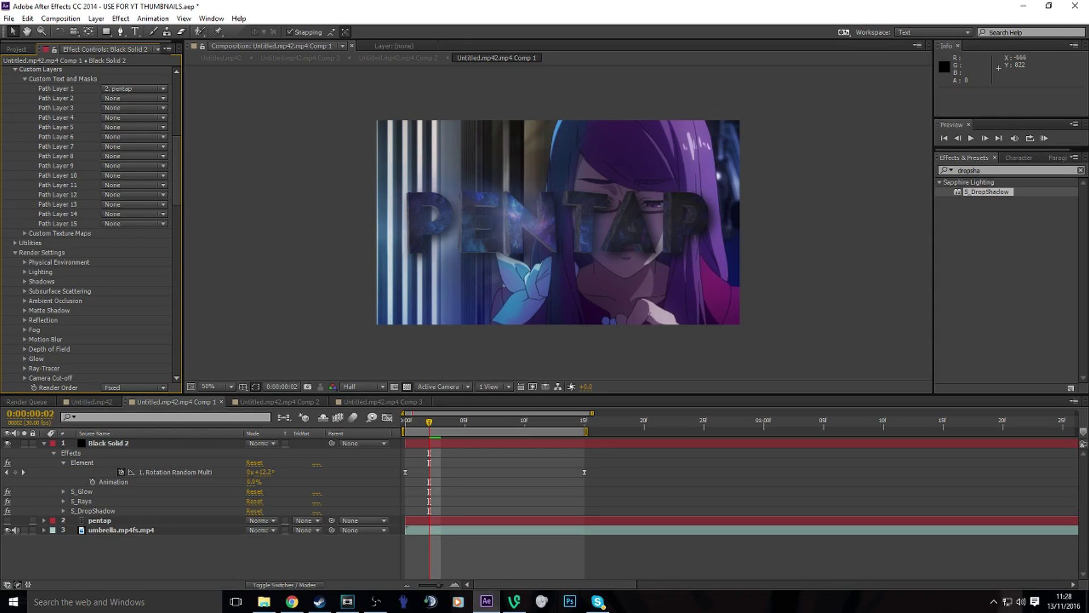
left_click(25, 300)
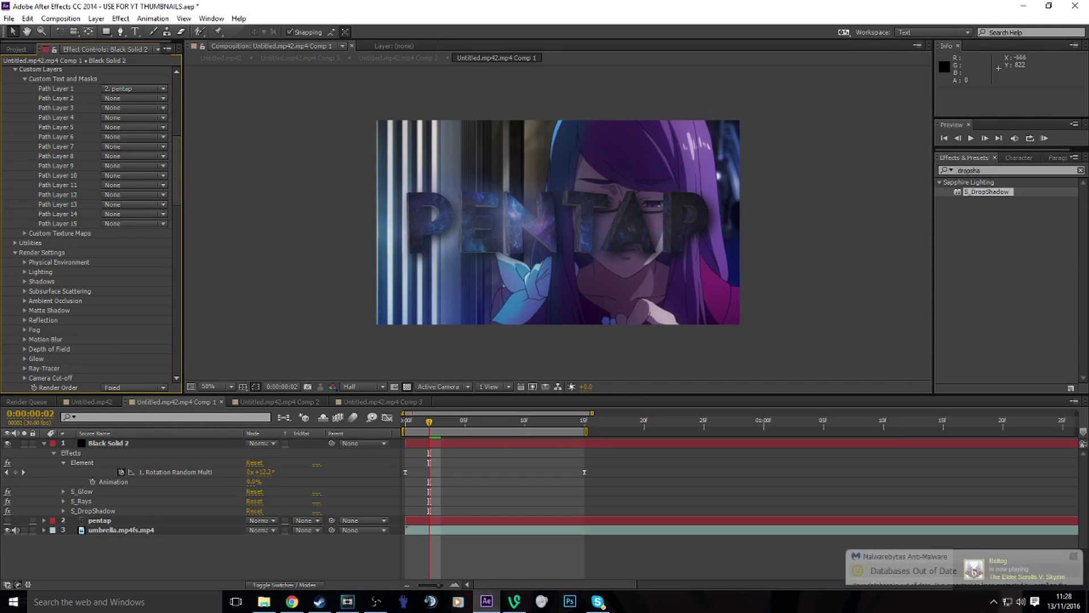
scroll(91, 227, "down", 2)
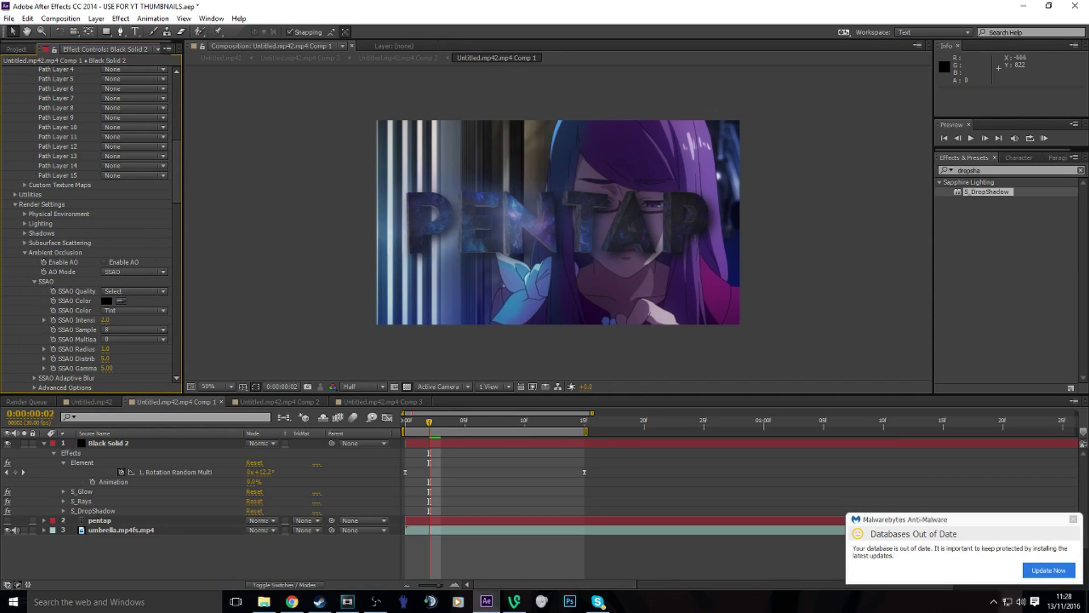
- Enable ambient occlusion in Ray-Traced mode with RTAO Samples raised to 5
left_click(107, 443)
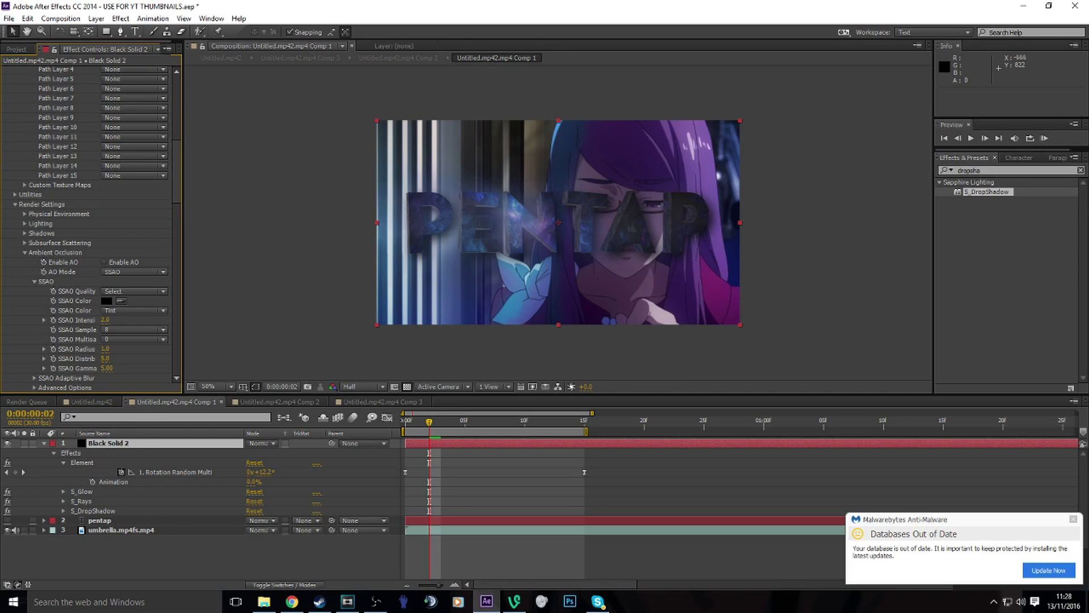
left_click(134, 271)
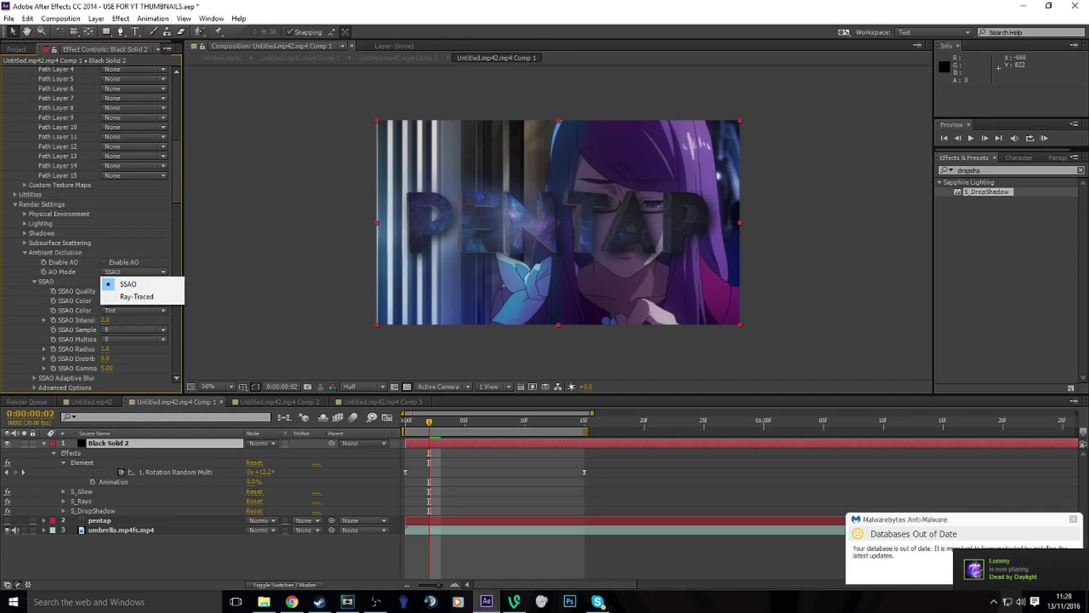
left_click(136, 296)
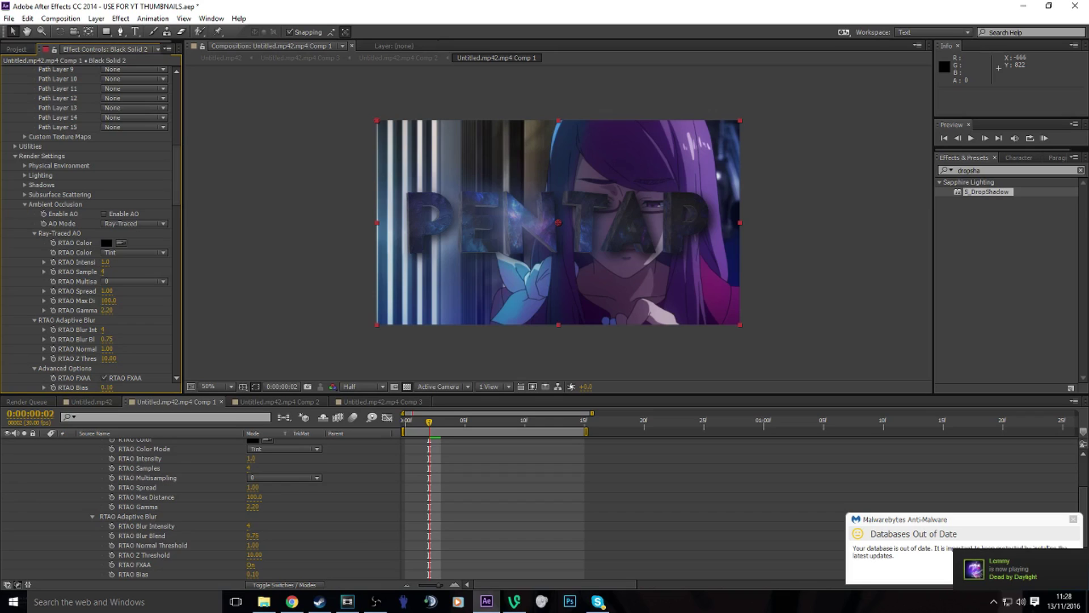
left_click(140, 459)
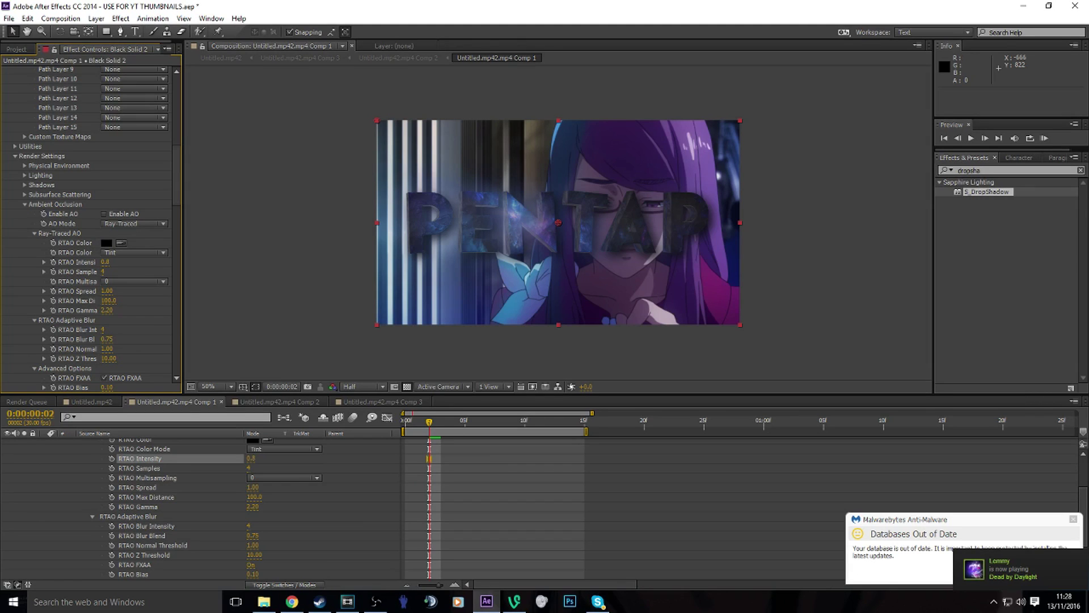
left_click_drag(248, 468, 251, 488)
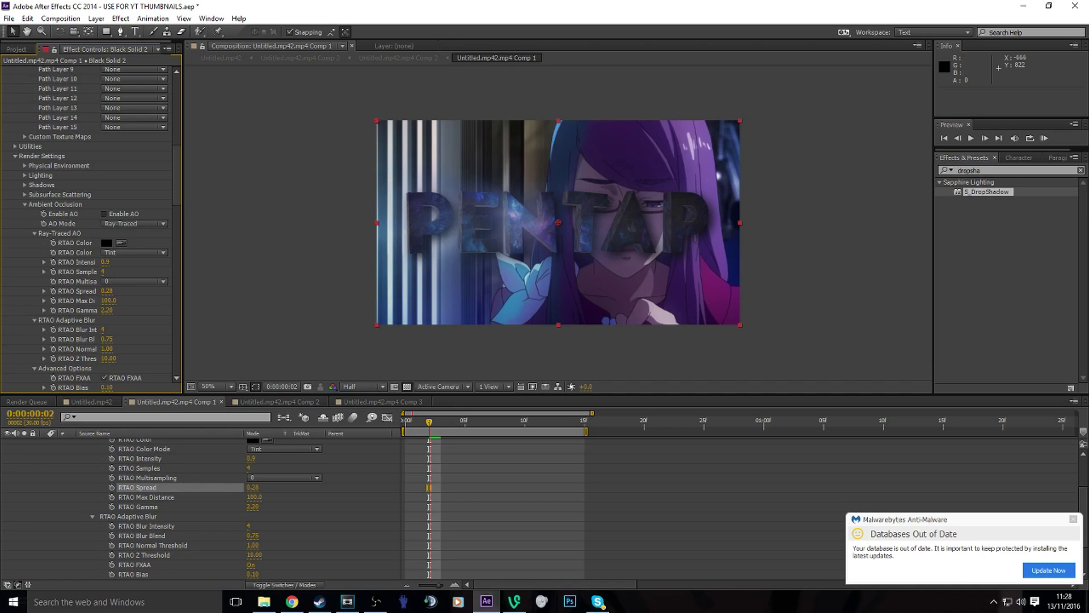
left_click(104, 214)
- Tune RTAO Intensity to 0.9, Spread 0.29, Max Distance 130.0 and Blur Intensity 10
left_click(53, 262)
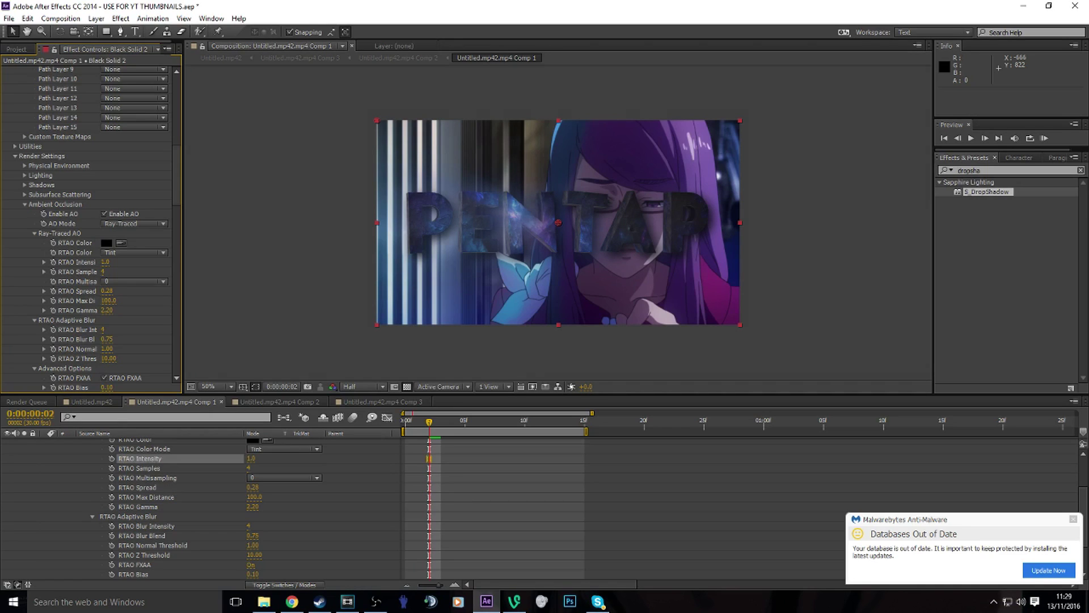
left_click_drag(104, 262, 99, 262)
left_click(137, 488)
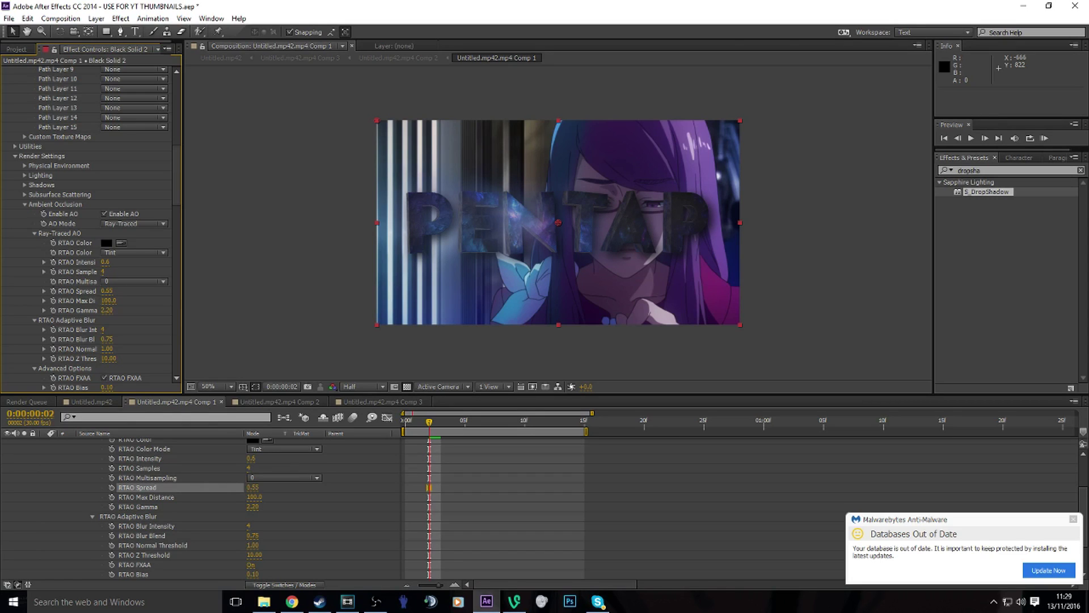
left_click_drag(254, 497, 256, 526)
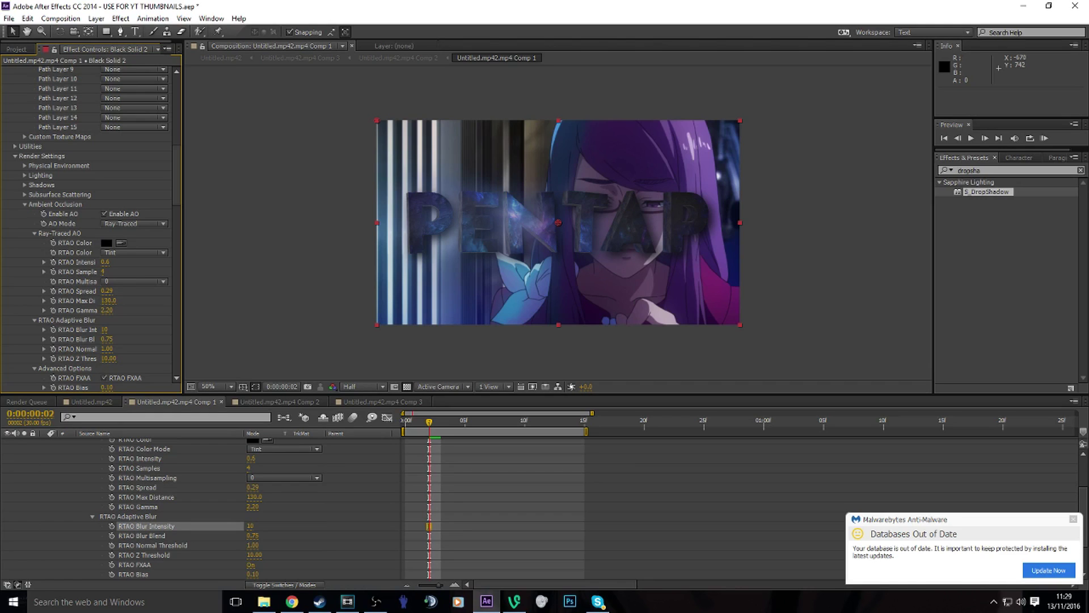
left_click_drag(250, 458, 254, 459)
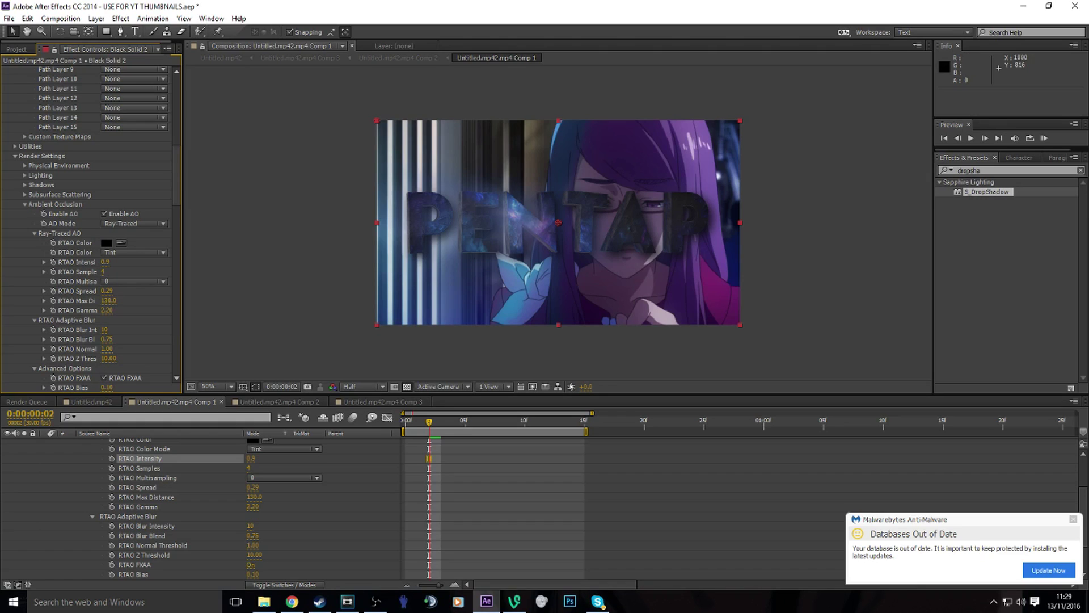
scroll(170, 511, "up", 2)
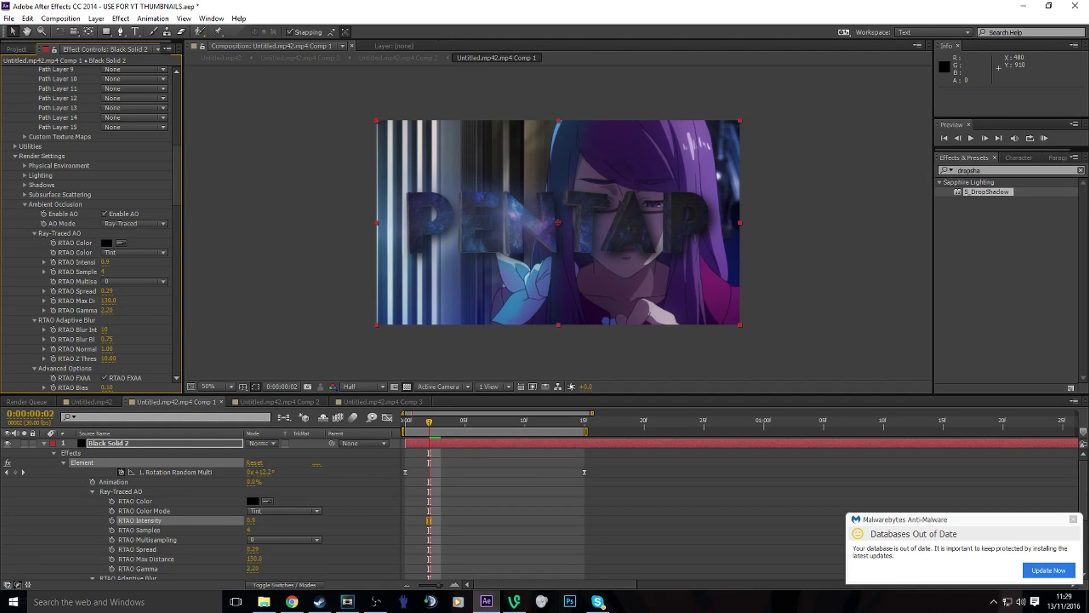
- Add a new adjustment layer to the composition at the first frame
key("Home")
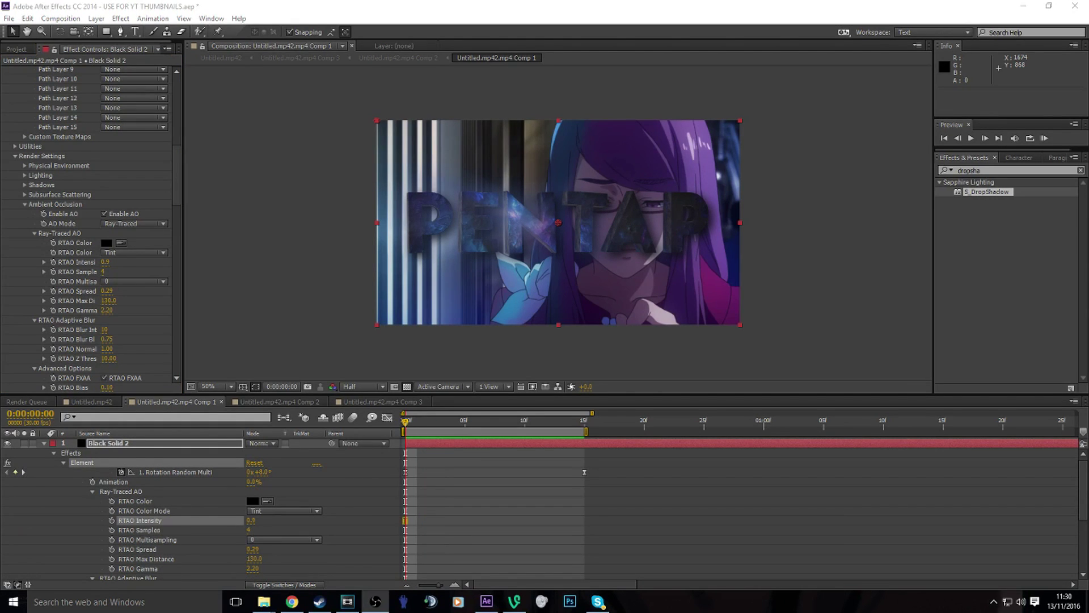
left_click(43, 443)
right_click(78, 487)
mouse_move(103, 366)
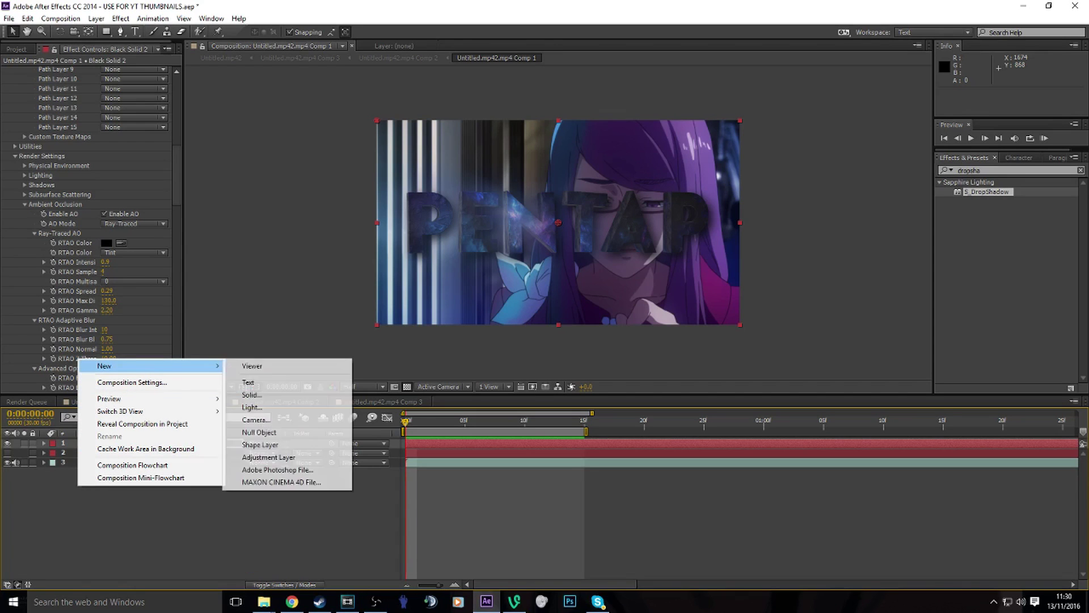
left_click(269, 457)
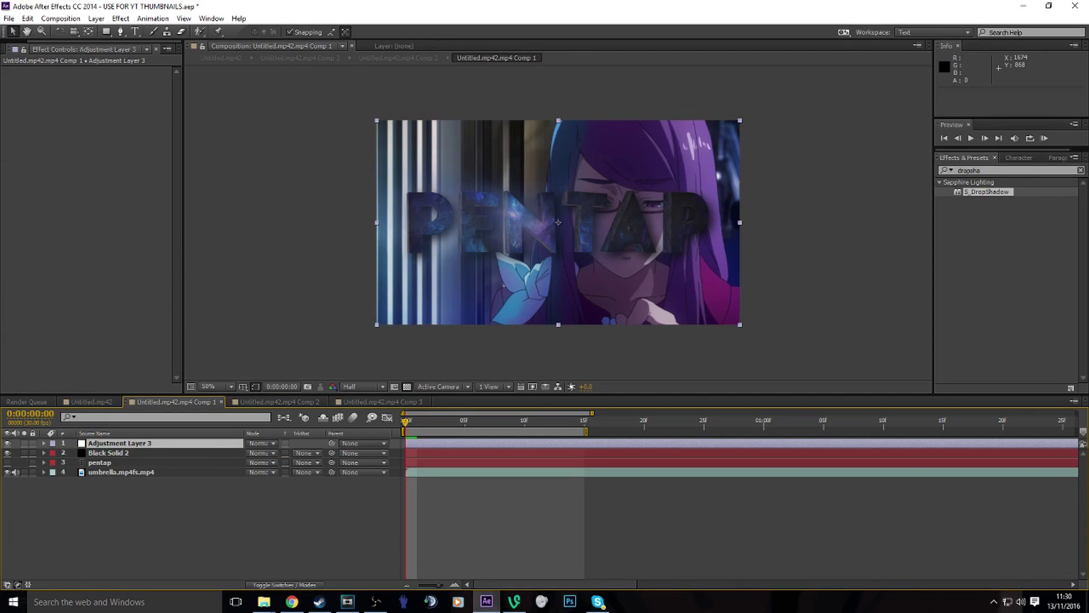
- Apply the COOL CC animation preset from the CC's folder to the adjustment layer
left_click(153, 18)
left_click(170, 42)
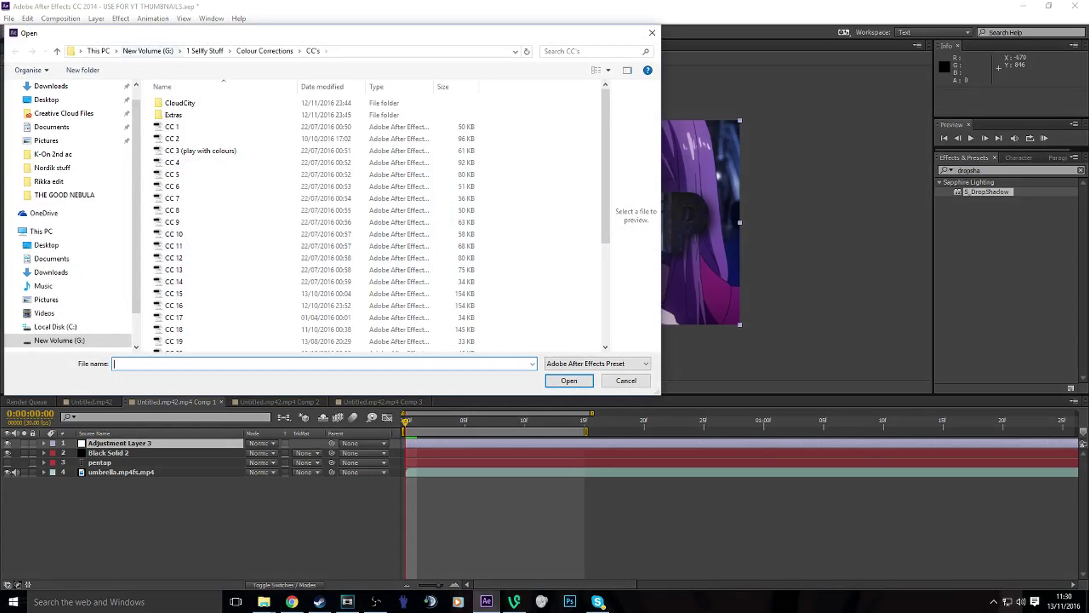
scroll(196, 239, "down", 5)
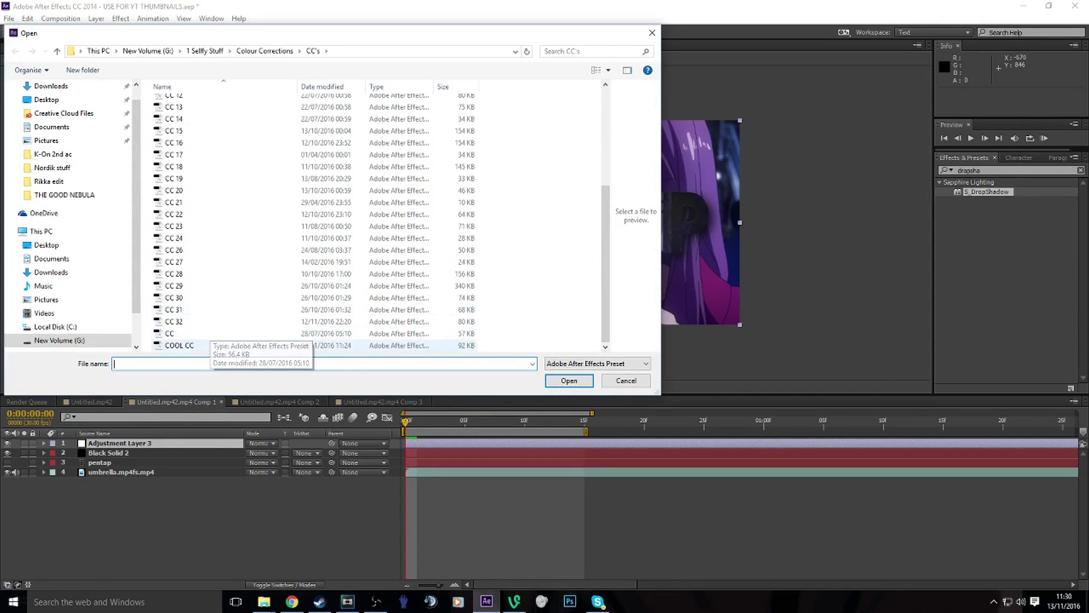
double_click(180, 345)
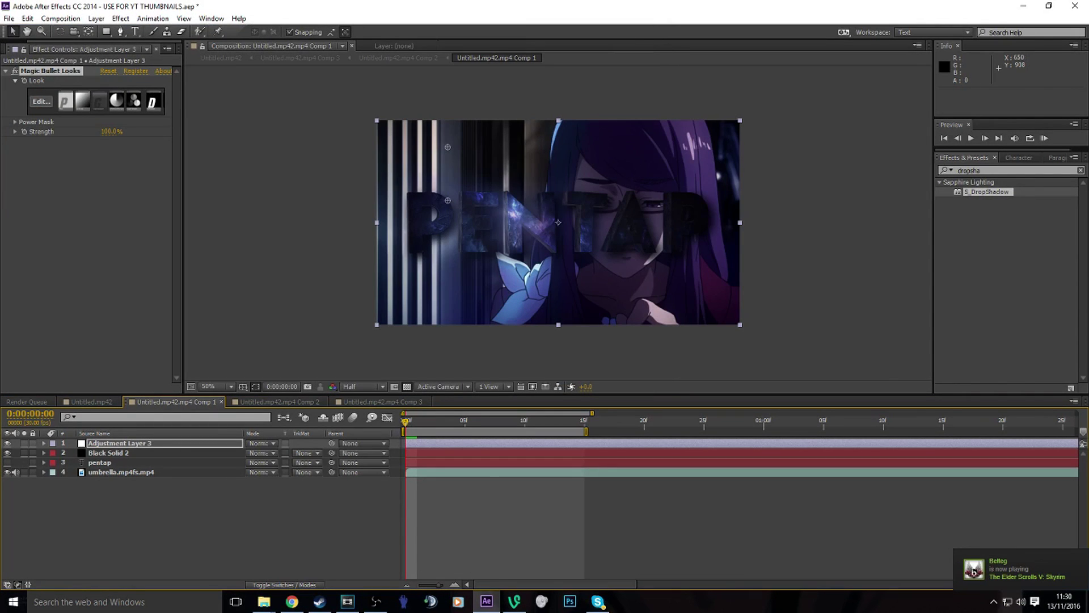
left_click_drag(489, 424, 464, 422)
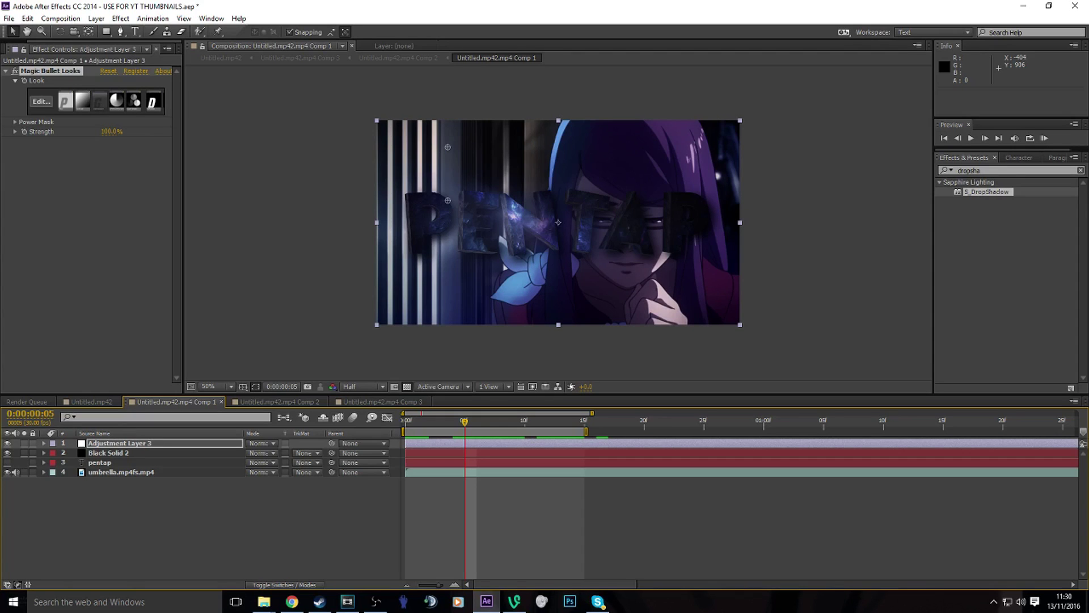
key("Page_Up")
key("Page_Up")
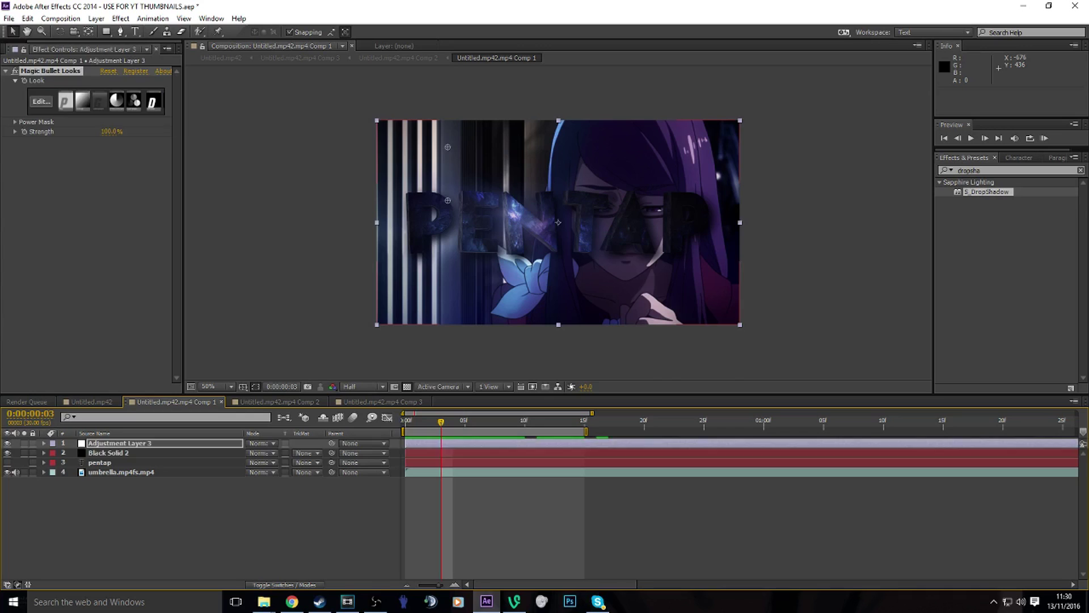
key("ctrl+Down")
left_click(5, 70)
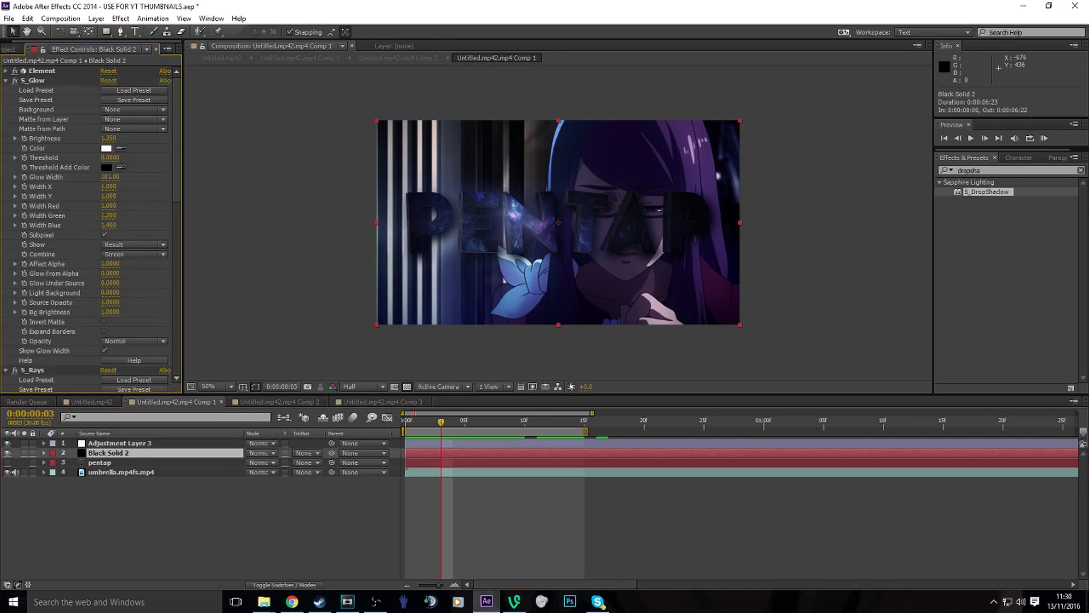
left_click(6, 369)
left_click(6, 80)
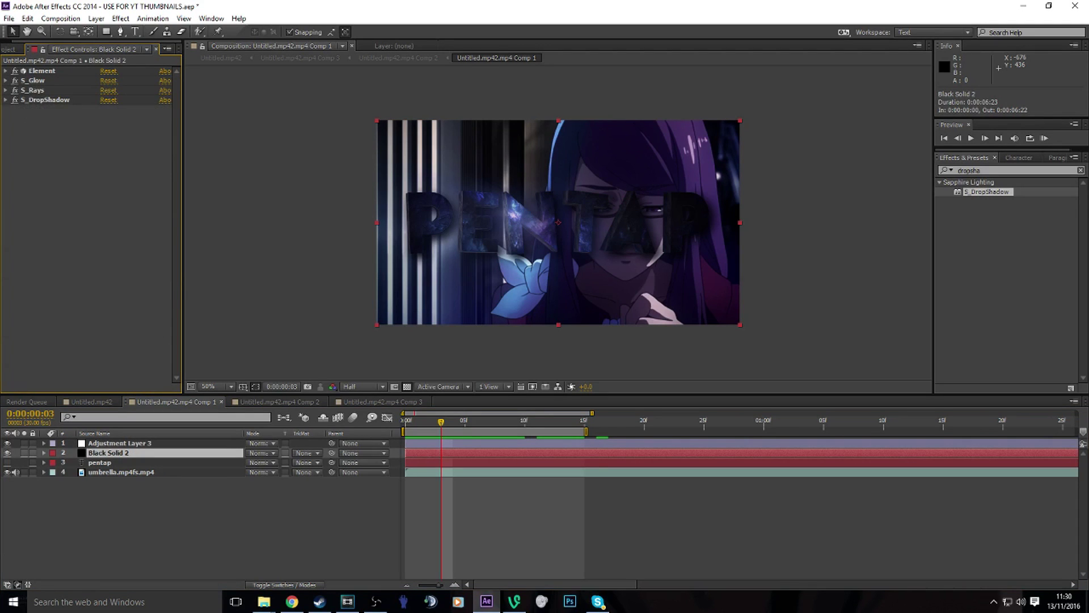
left_click(33, 90)
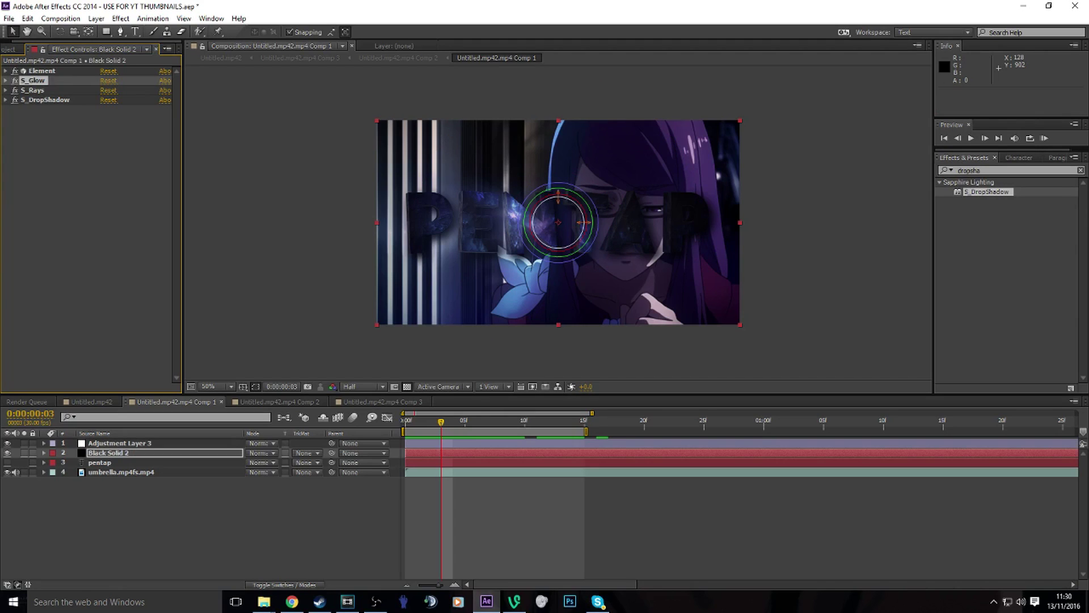
left_click(417, 511)
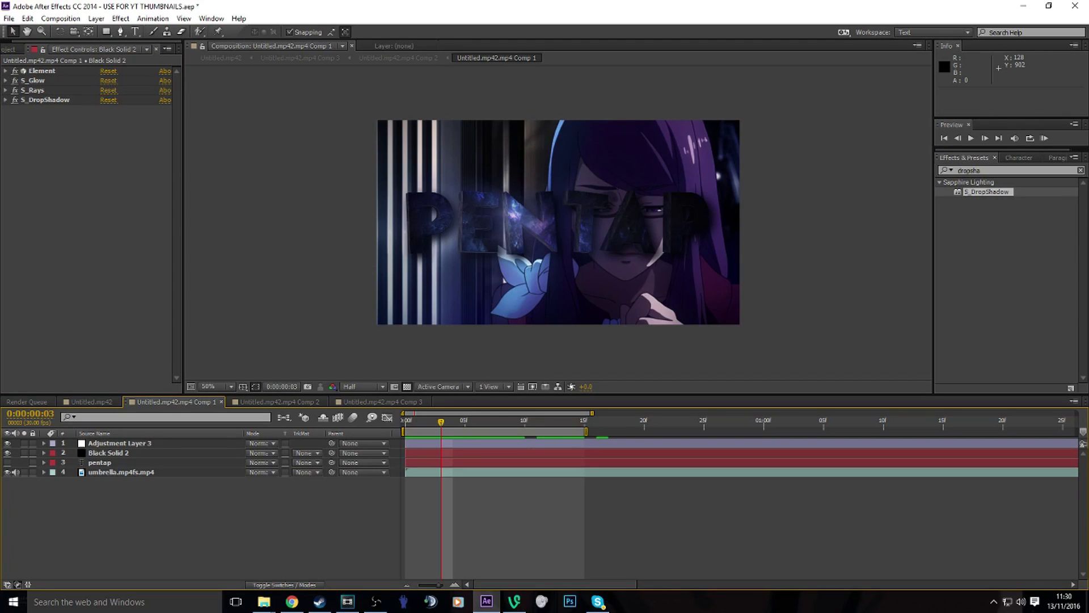